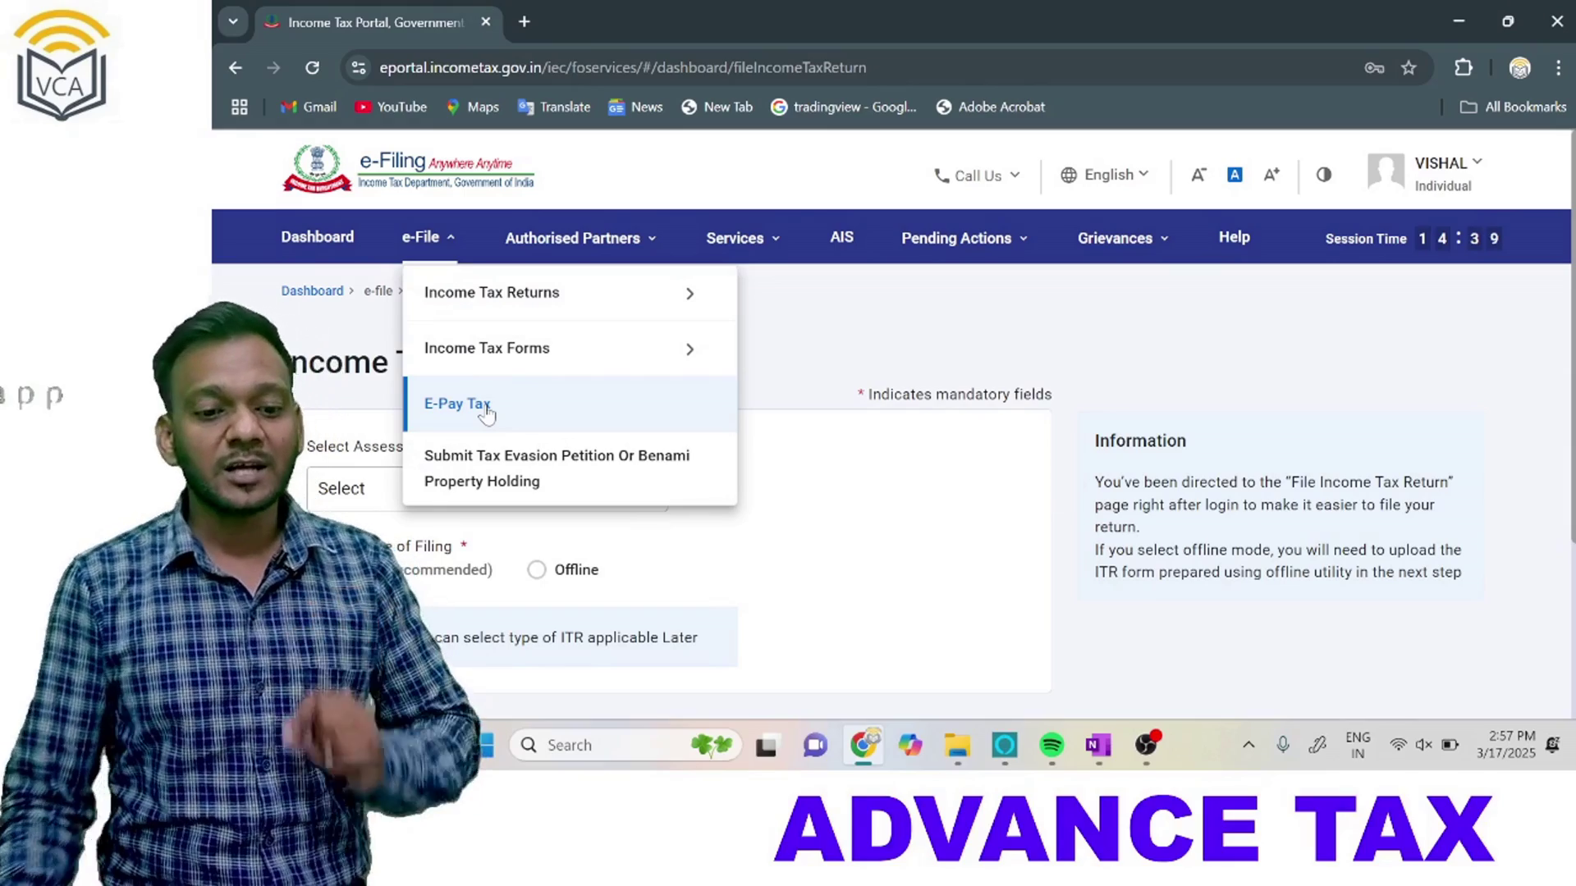
Start a new e-Pay Tax payment and proceed with the Income Tax category covering Advance Tax (100).
click(487, 410)
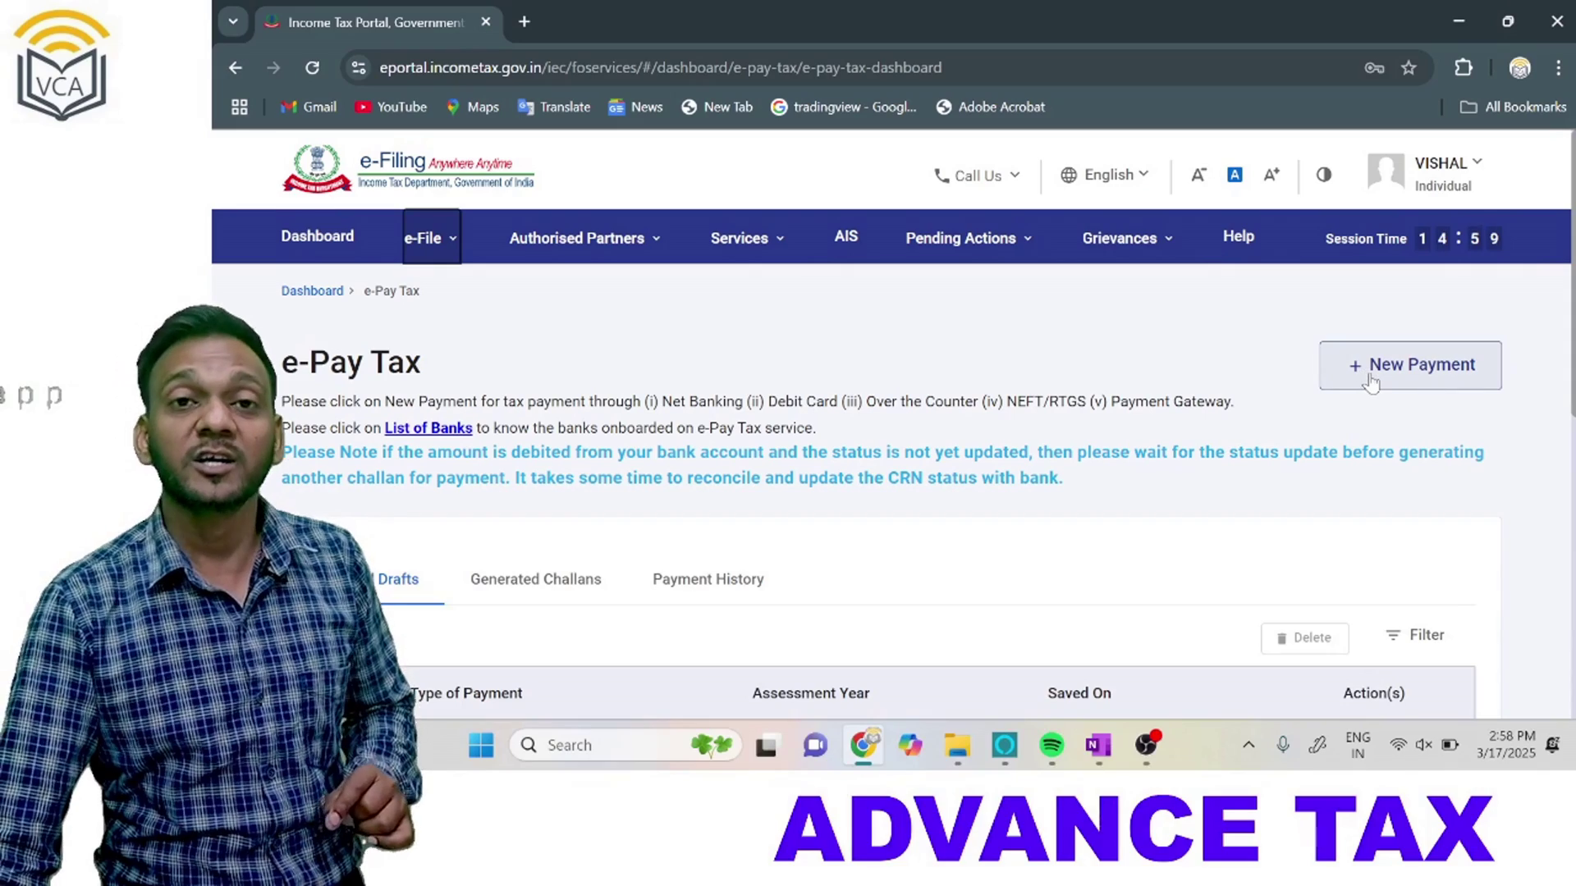
click(1370, 376)
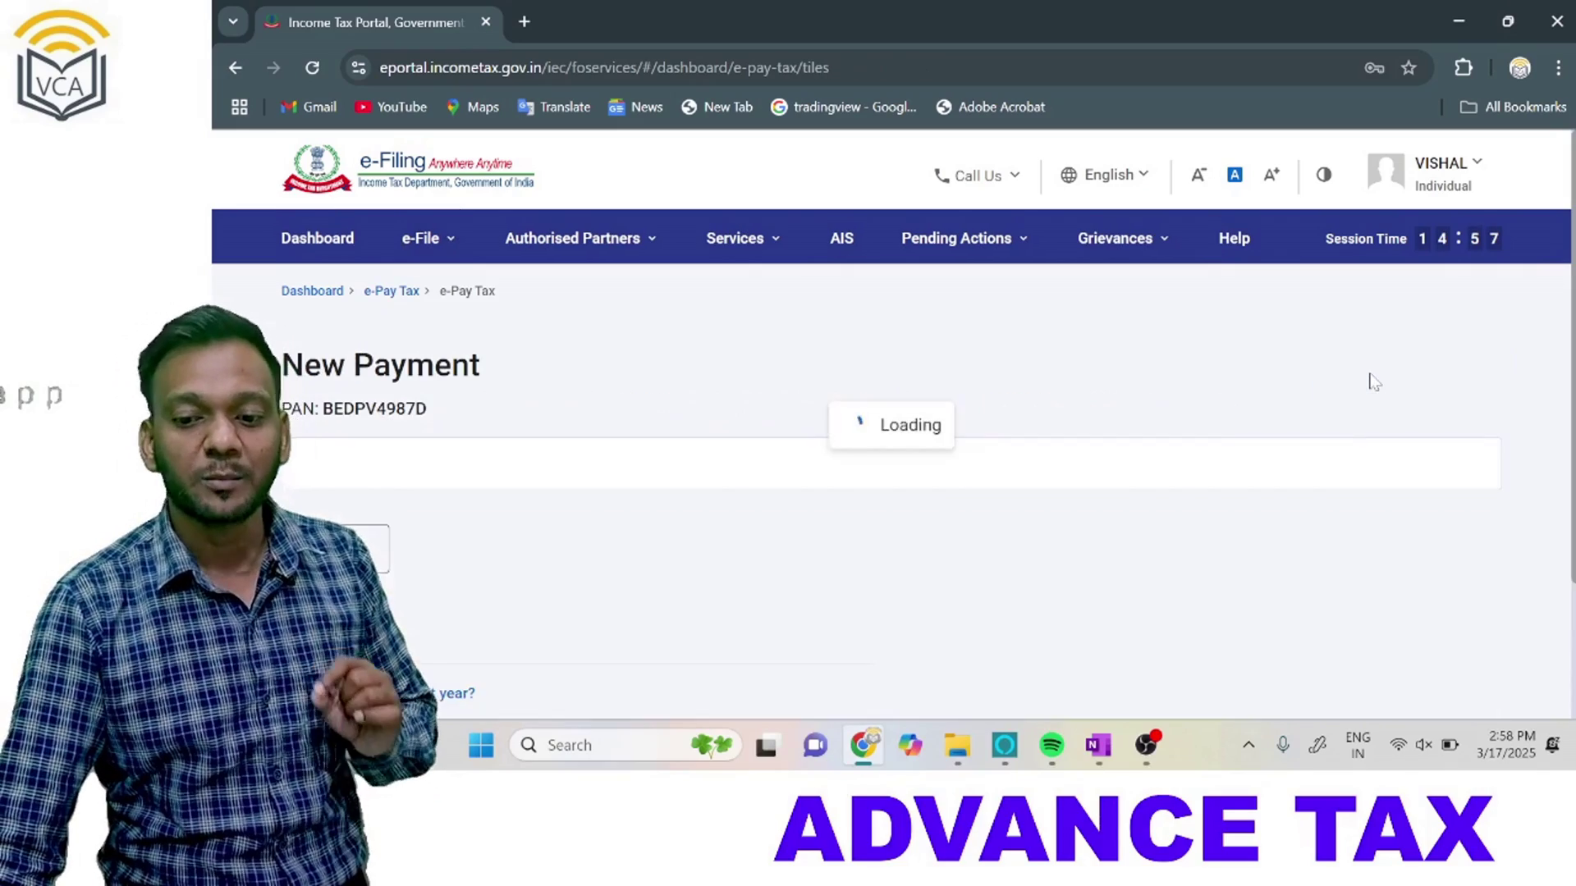
scroll(1137, 450, down, 2)
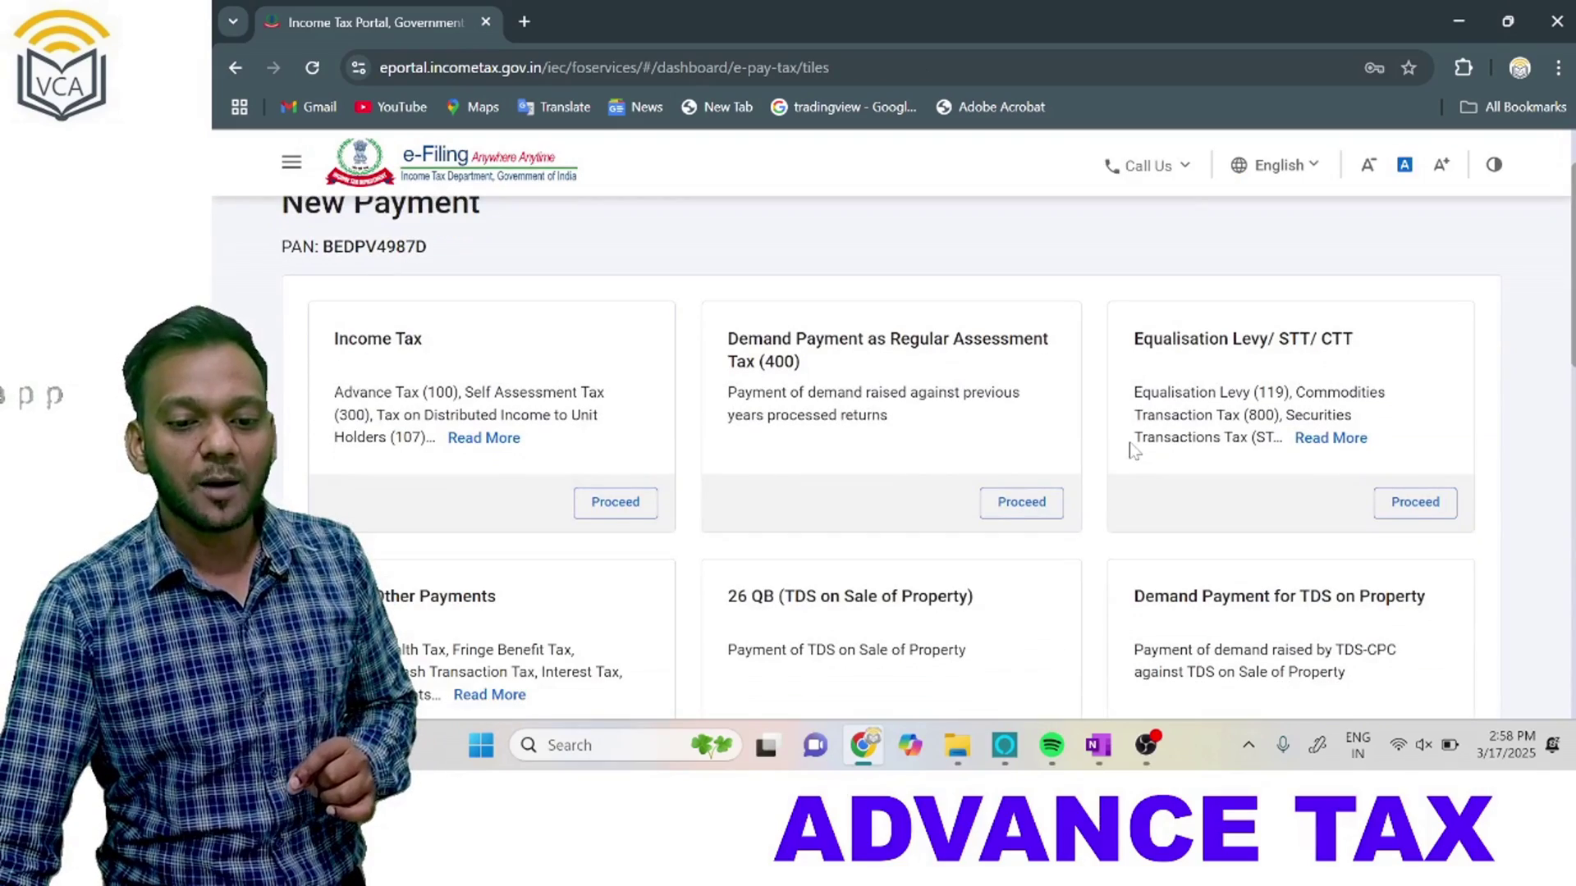
scroll(1137, 450, down, 2)
scroll(1134, 449, up, 2)
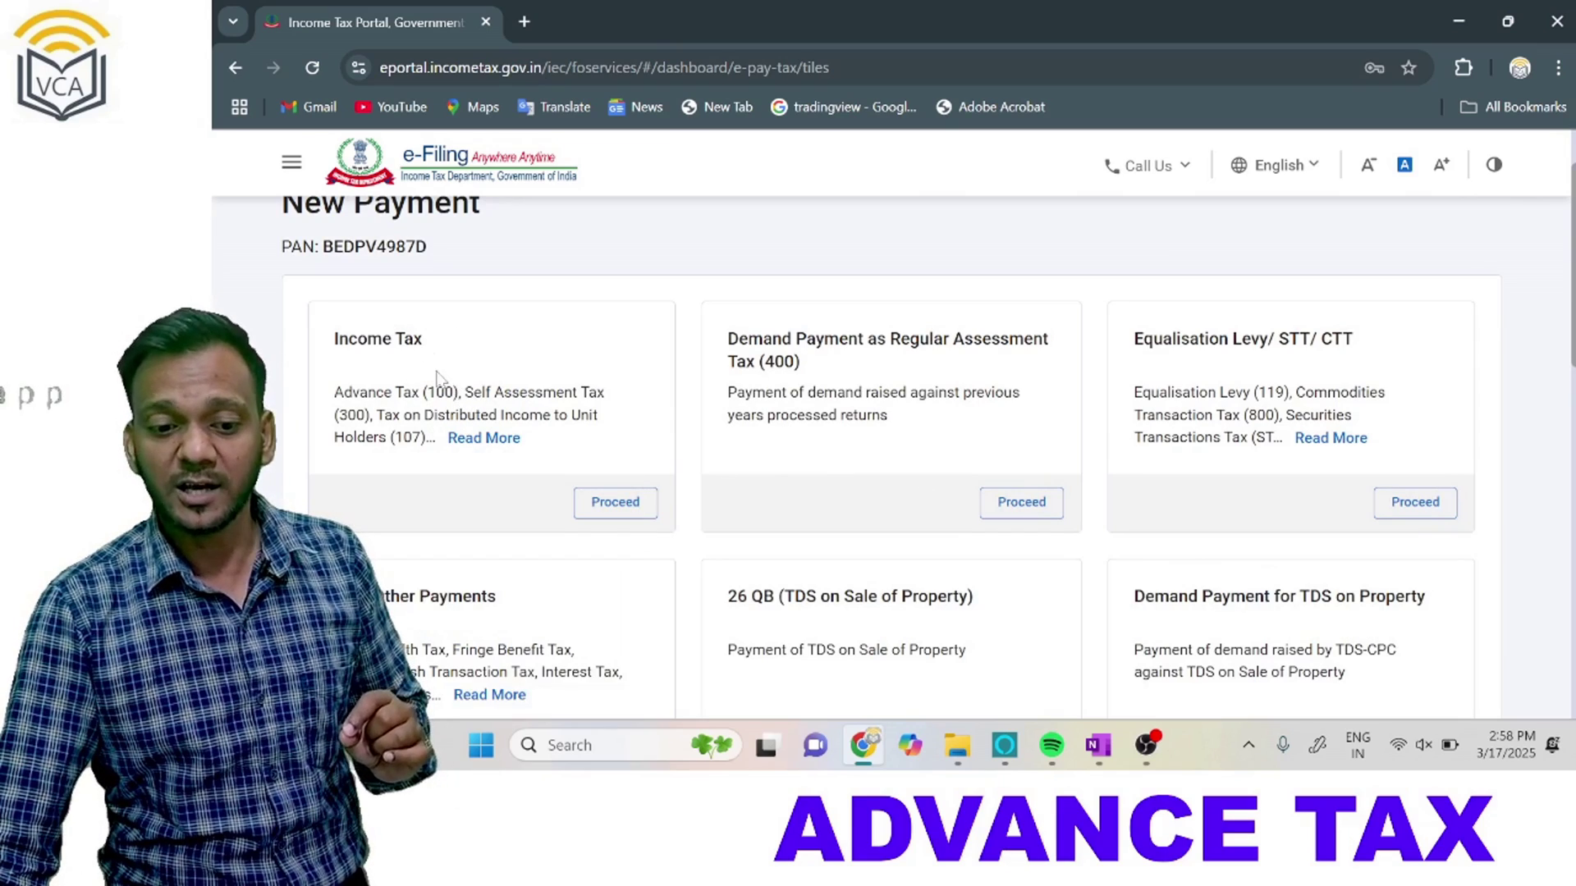
click(659, 501)
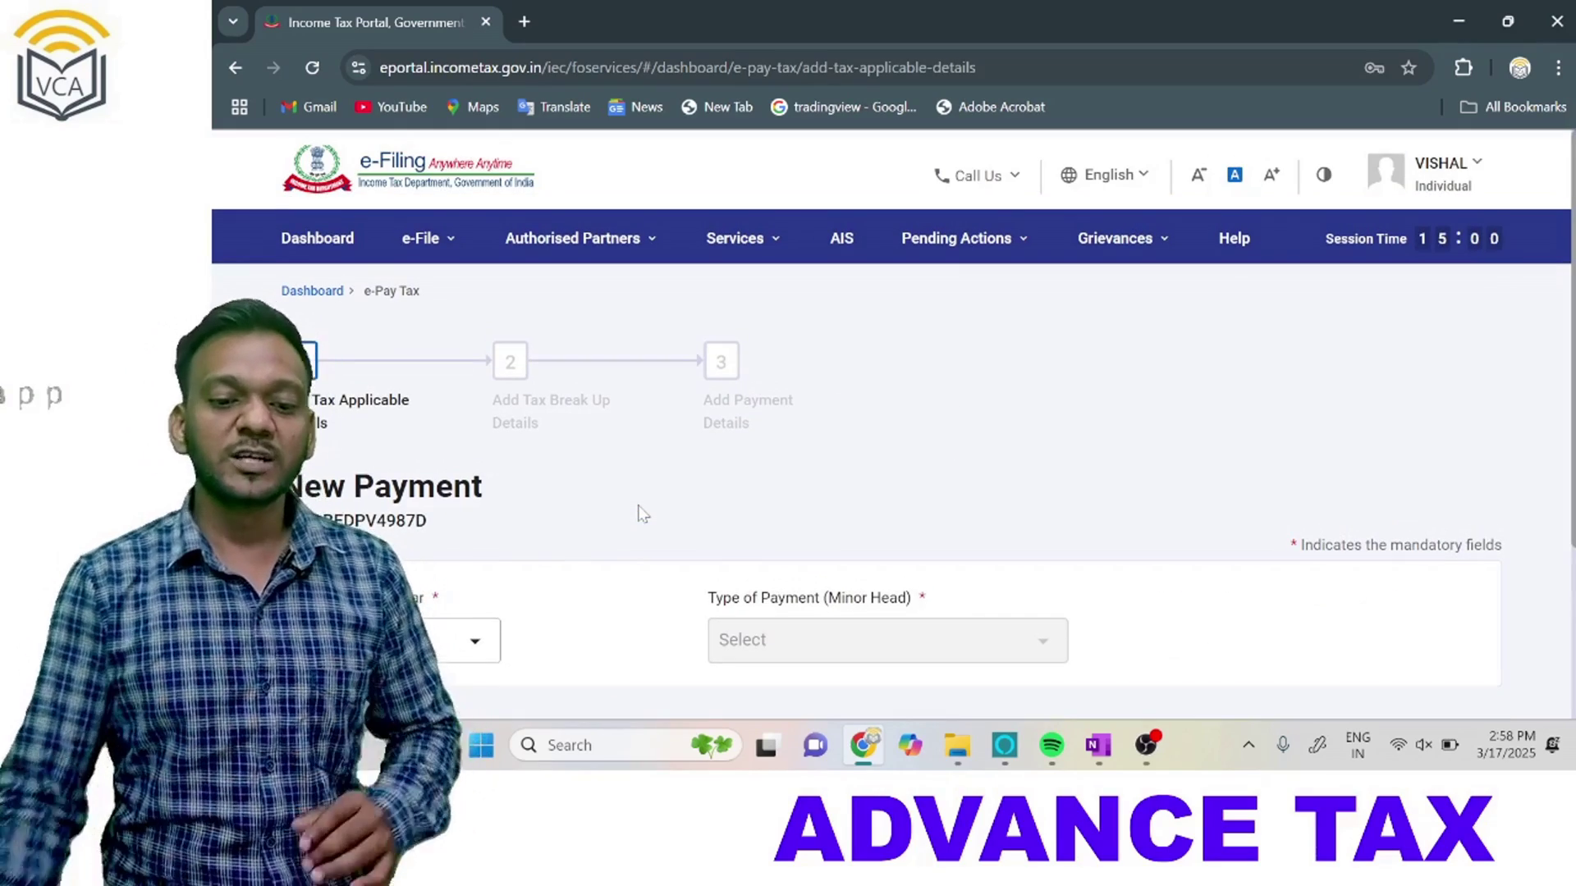
Set the assessment year to 2025-26 and the payment type to Advance Tax (100), and continue to the tax break-up.
scroll(643, 514, down, 3)
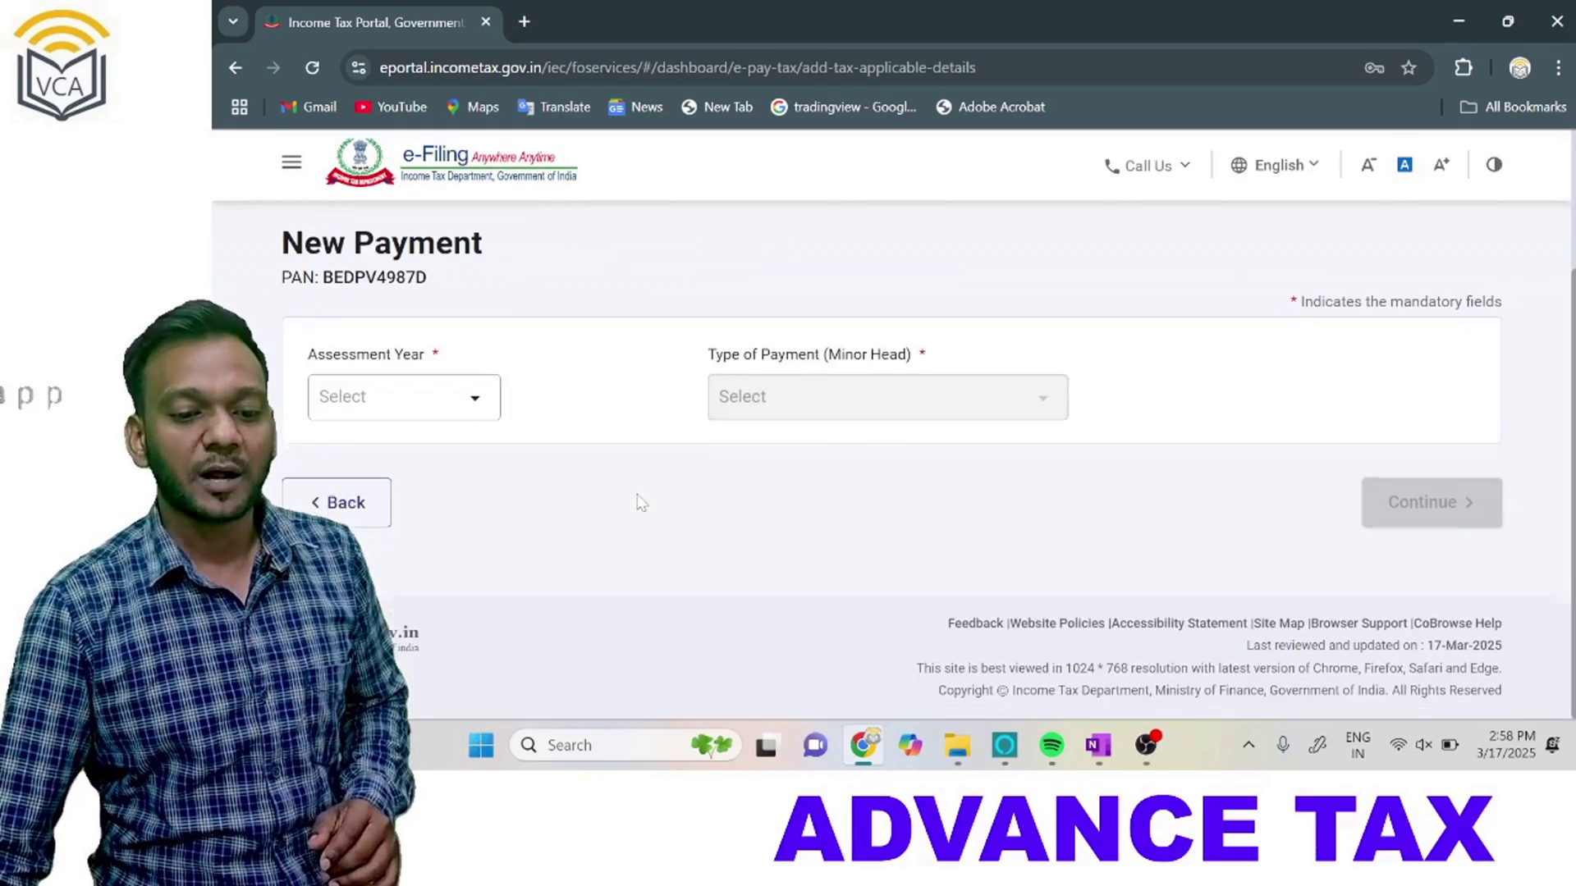
click(467, 406)
click(432, 454)
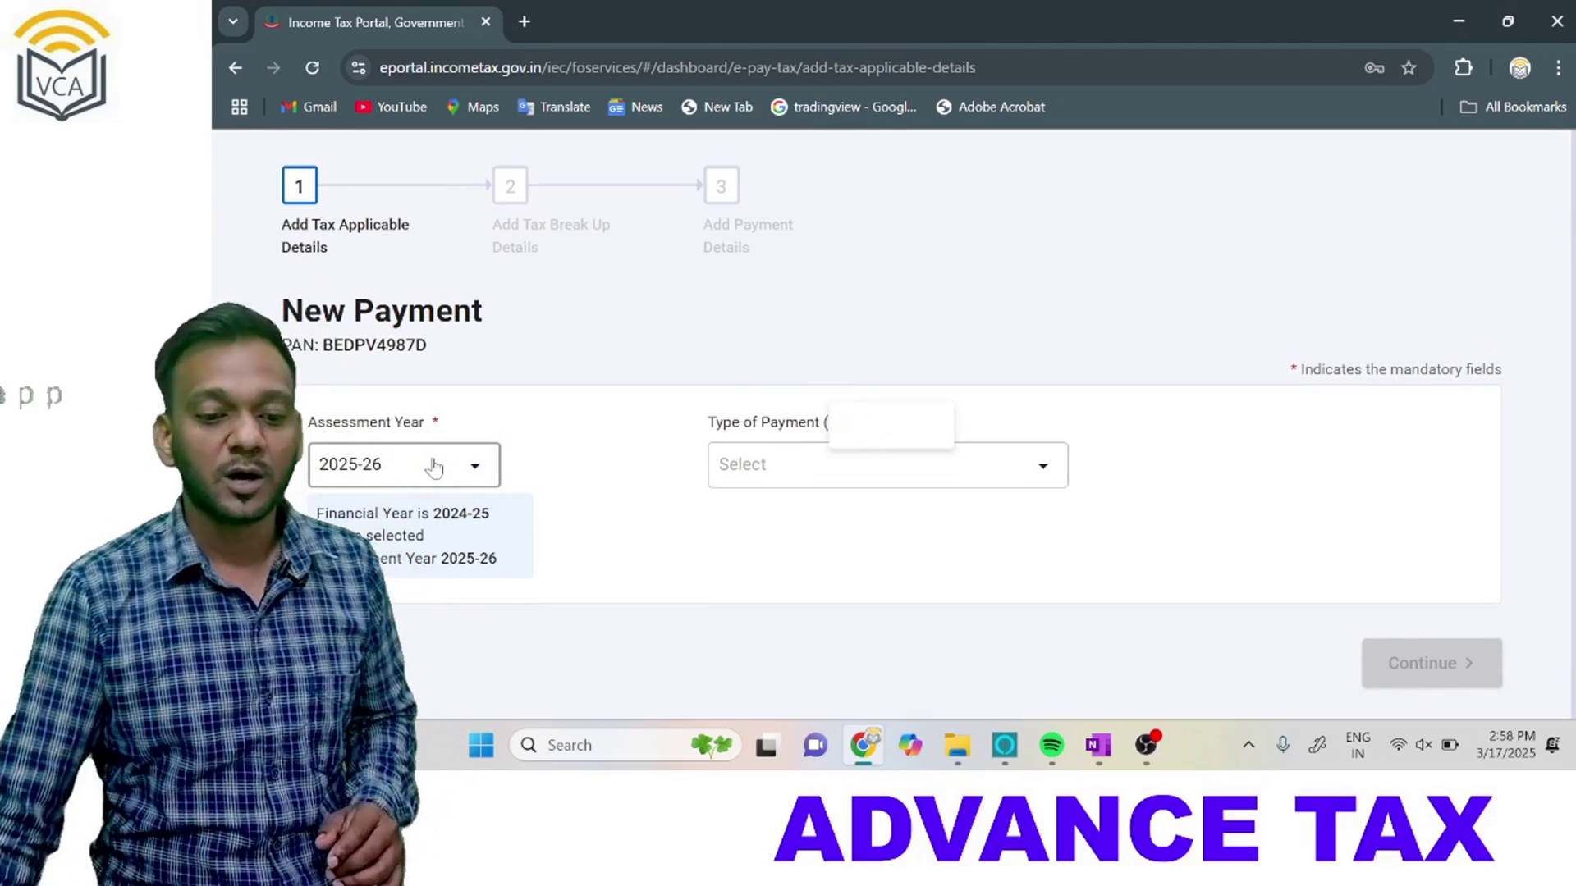
scroll(432, 465, down, 1)
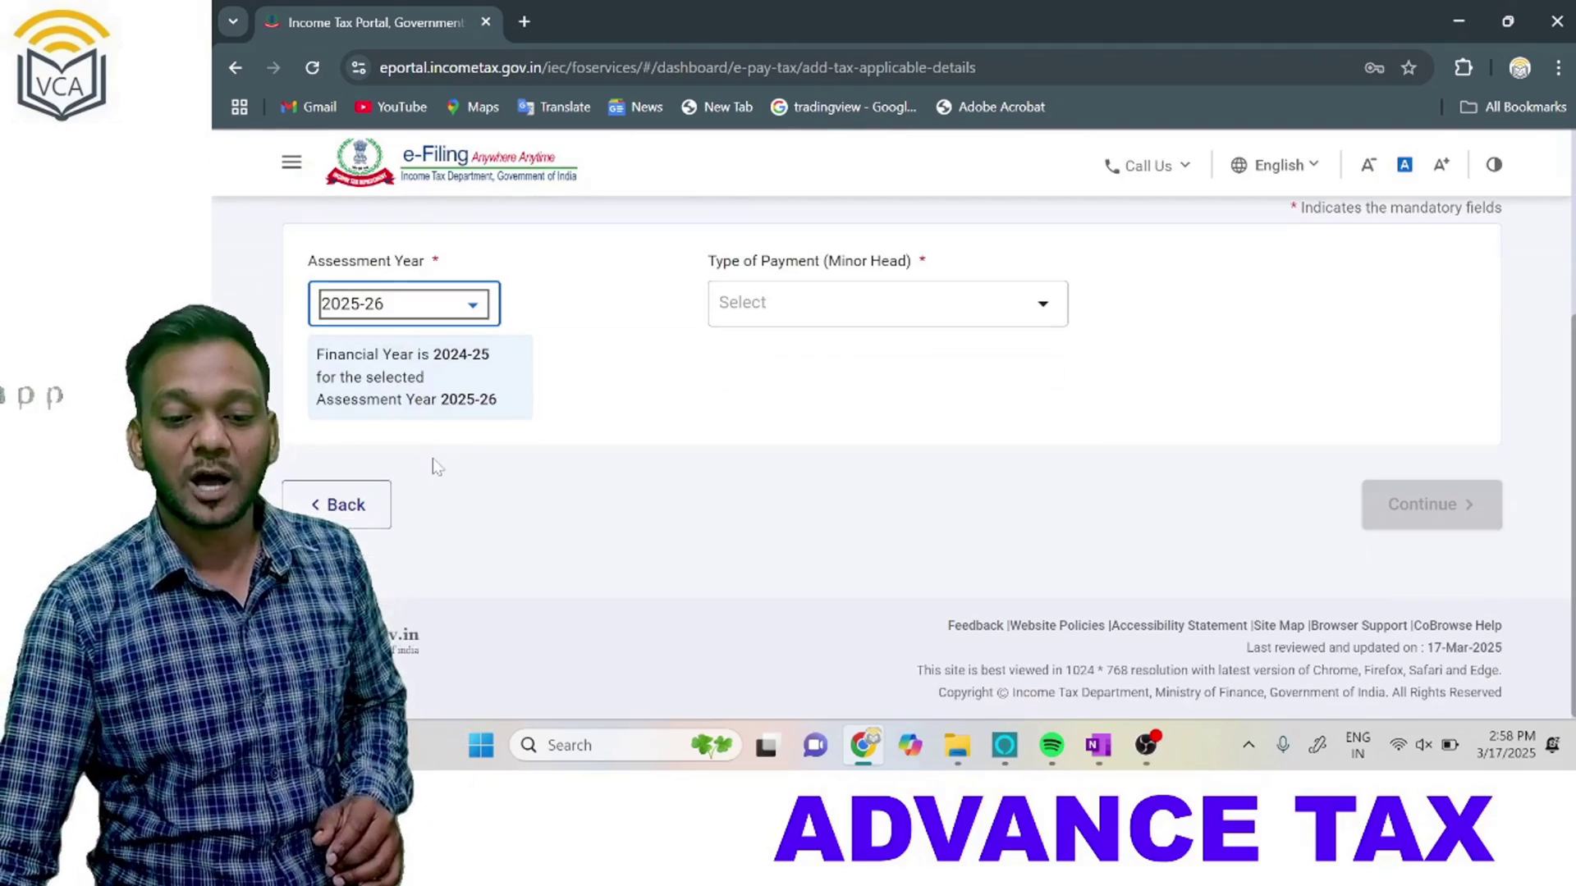
click(906, 312)
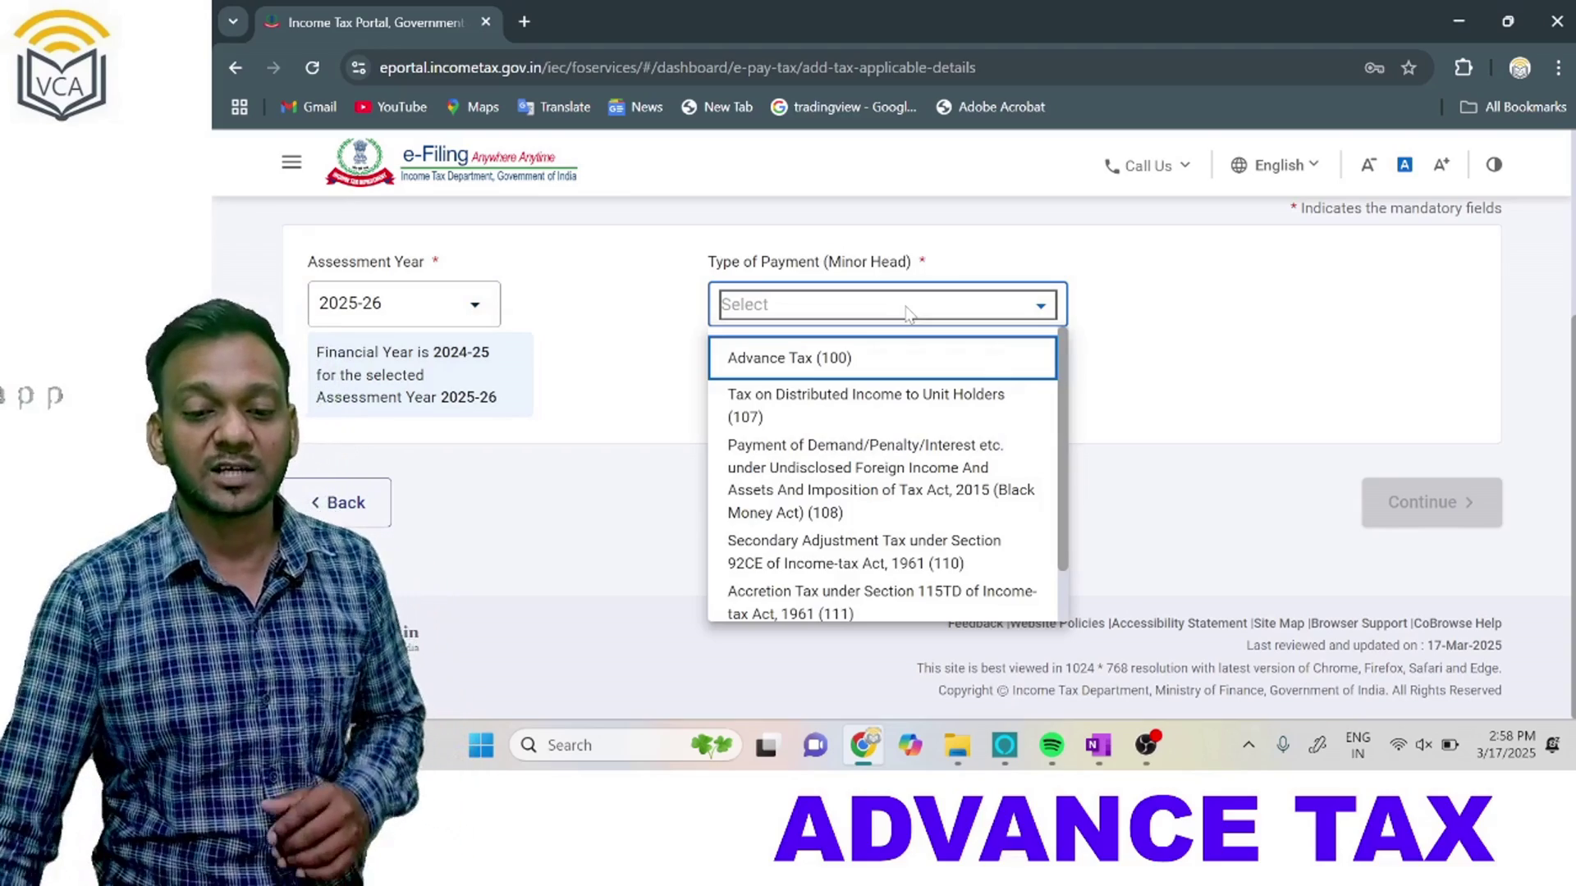
click(866, 373)
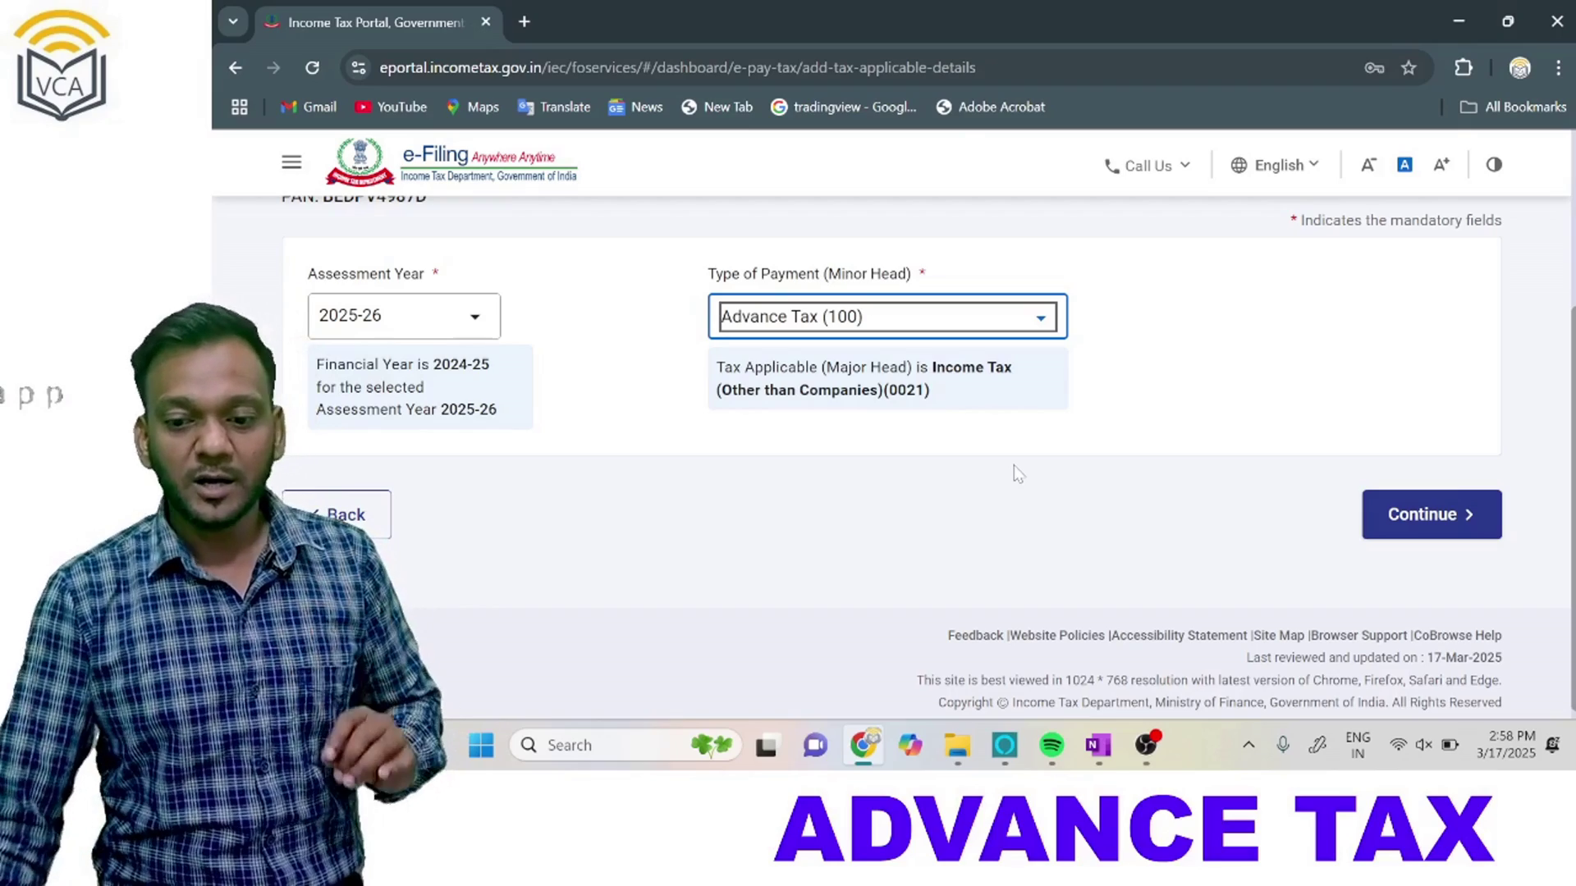
click(1468, 515)
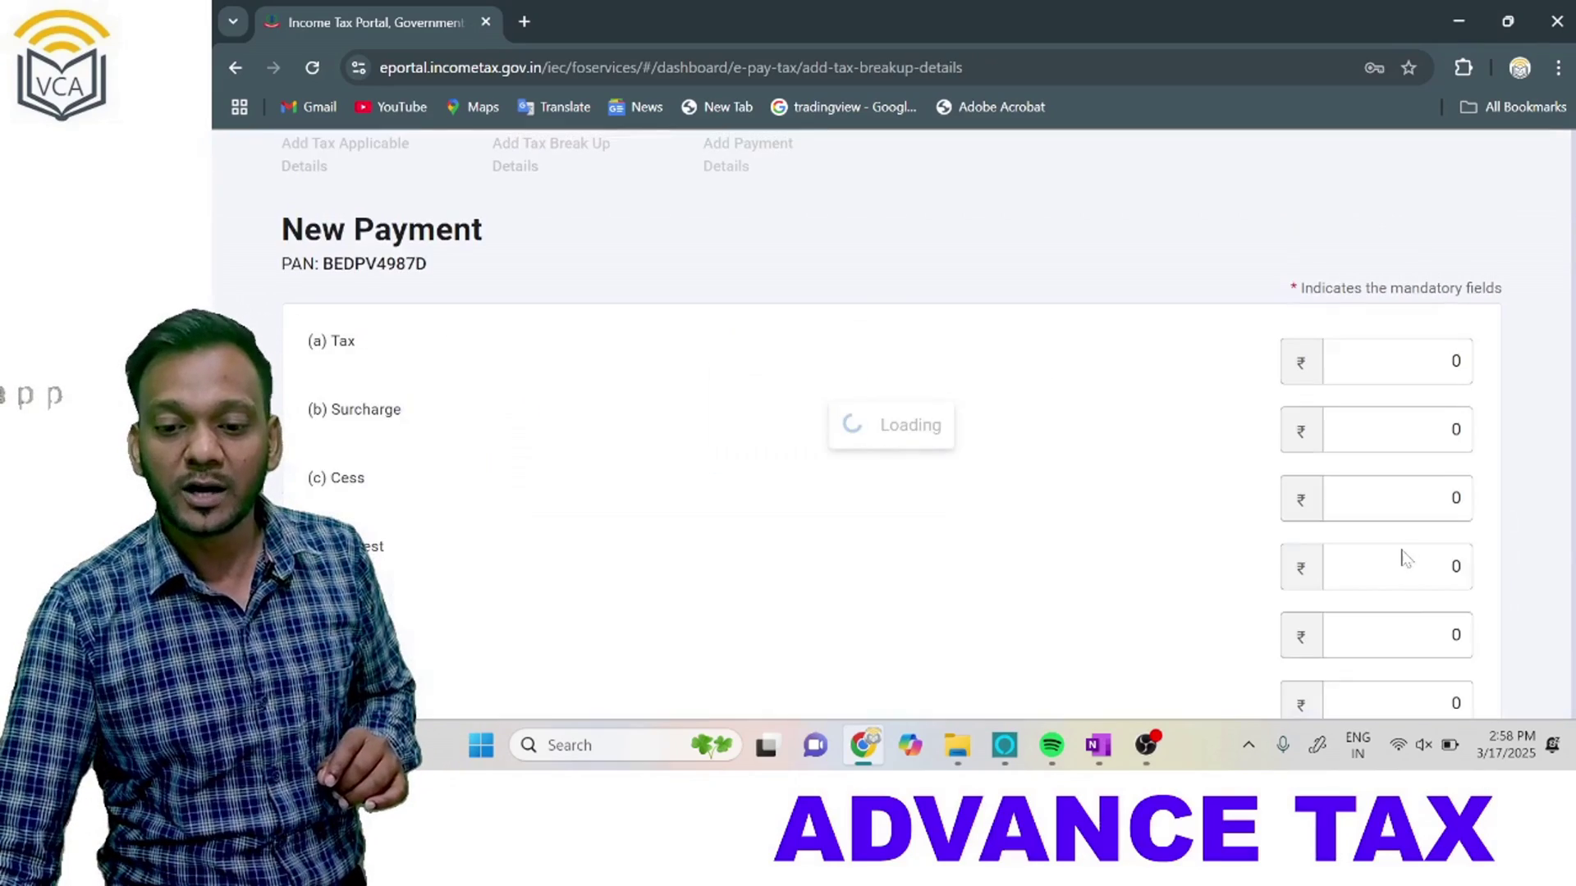
Enter ₹1,000 as the tax amount in the break-up details and continue to the payment details.
scroll(1295, 565, up, 3)
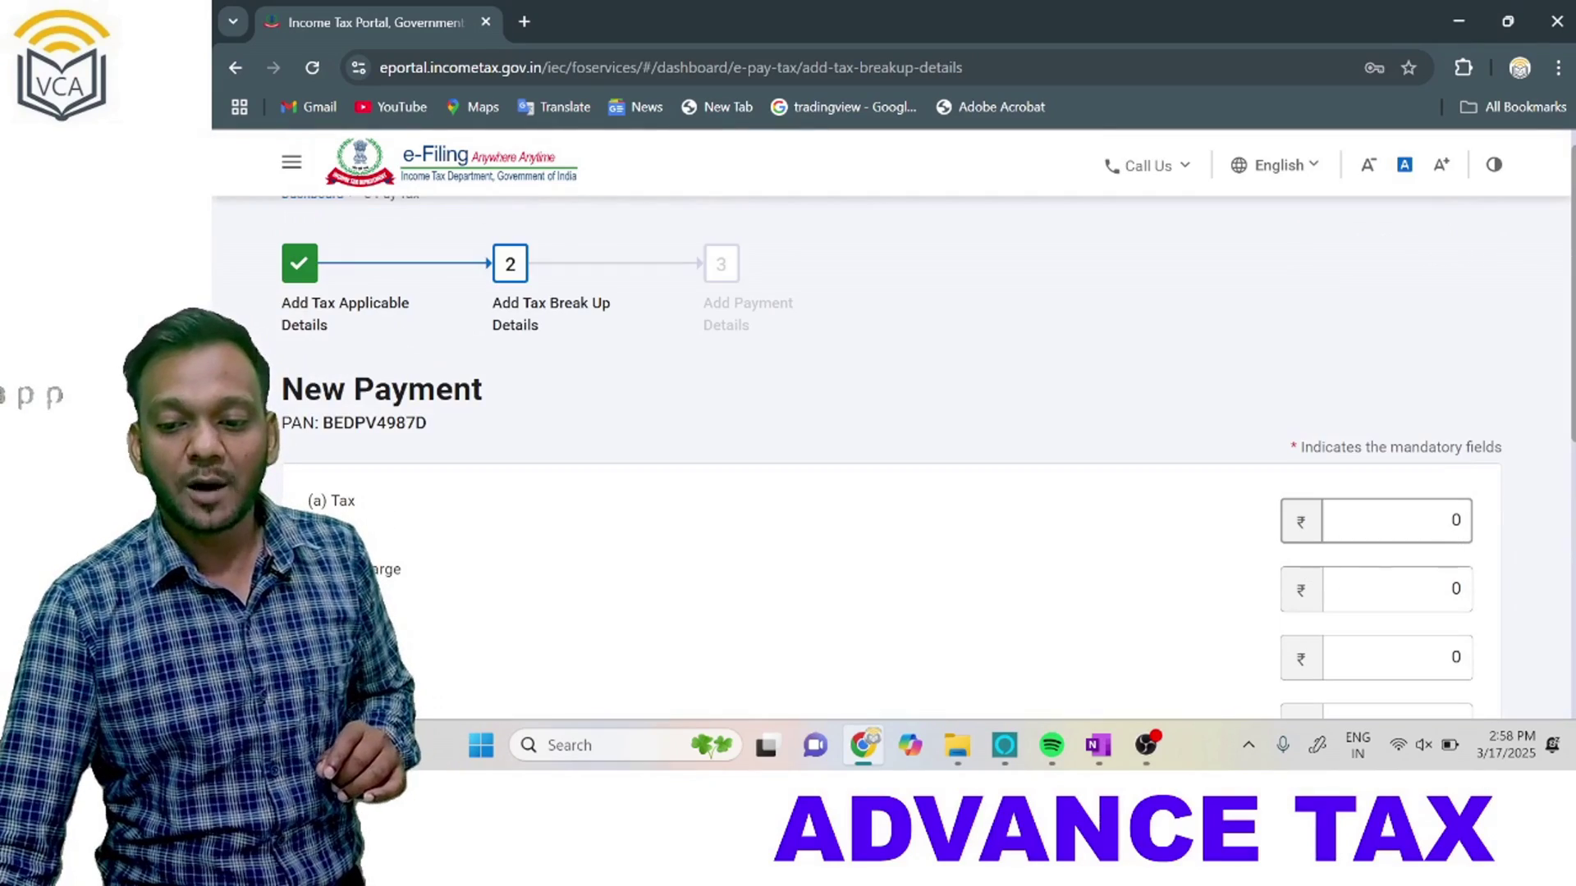
double_click(1455, 520)
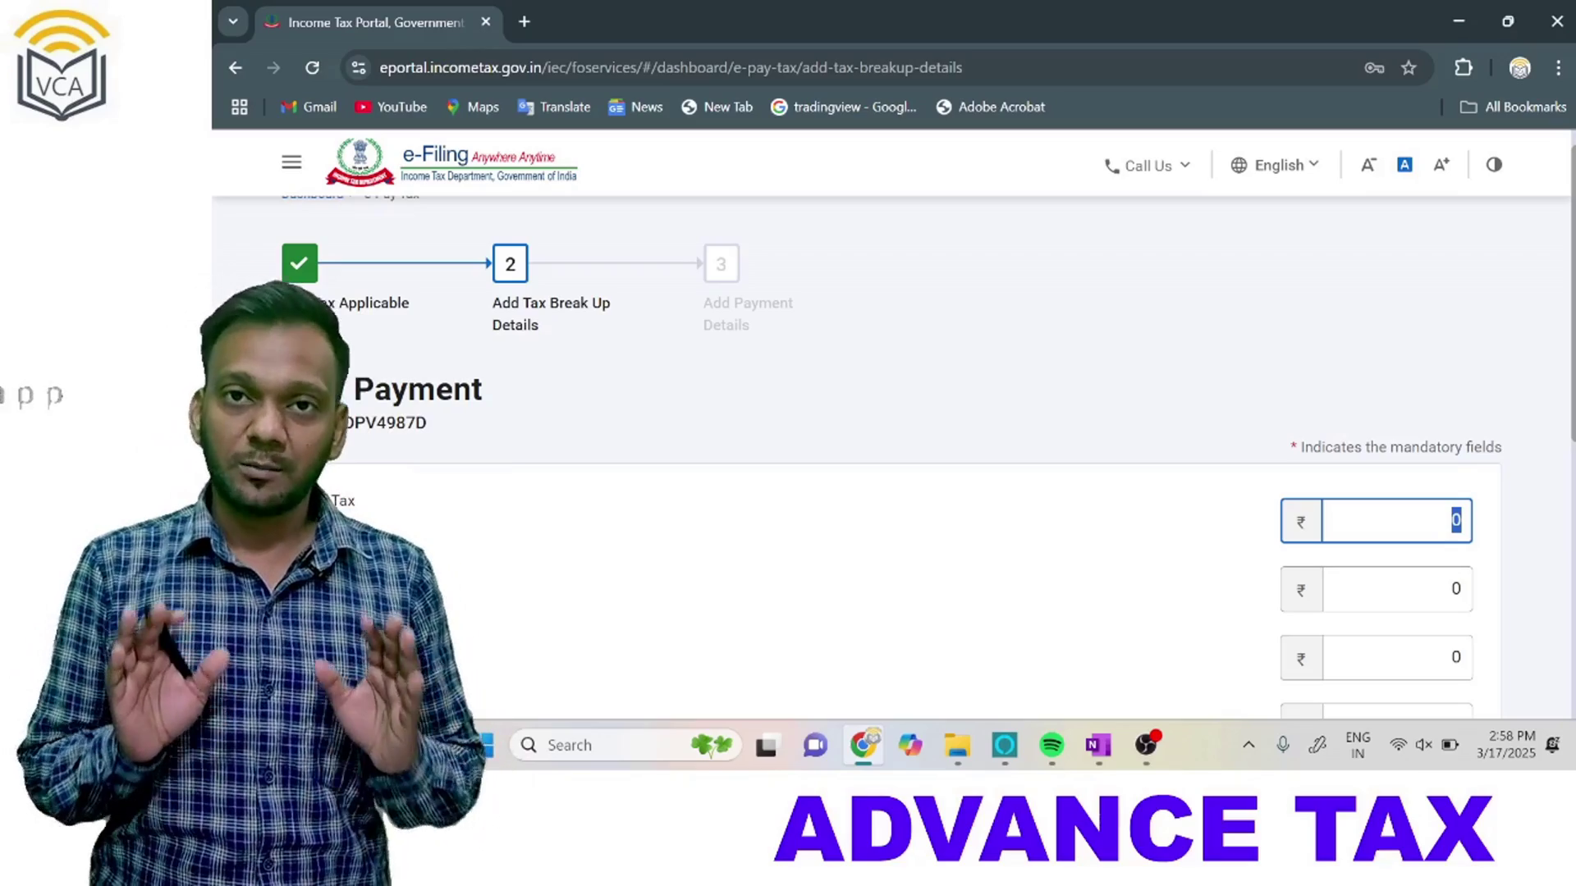
text(1000)
click(1158, 562)
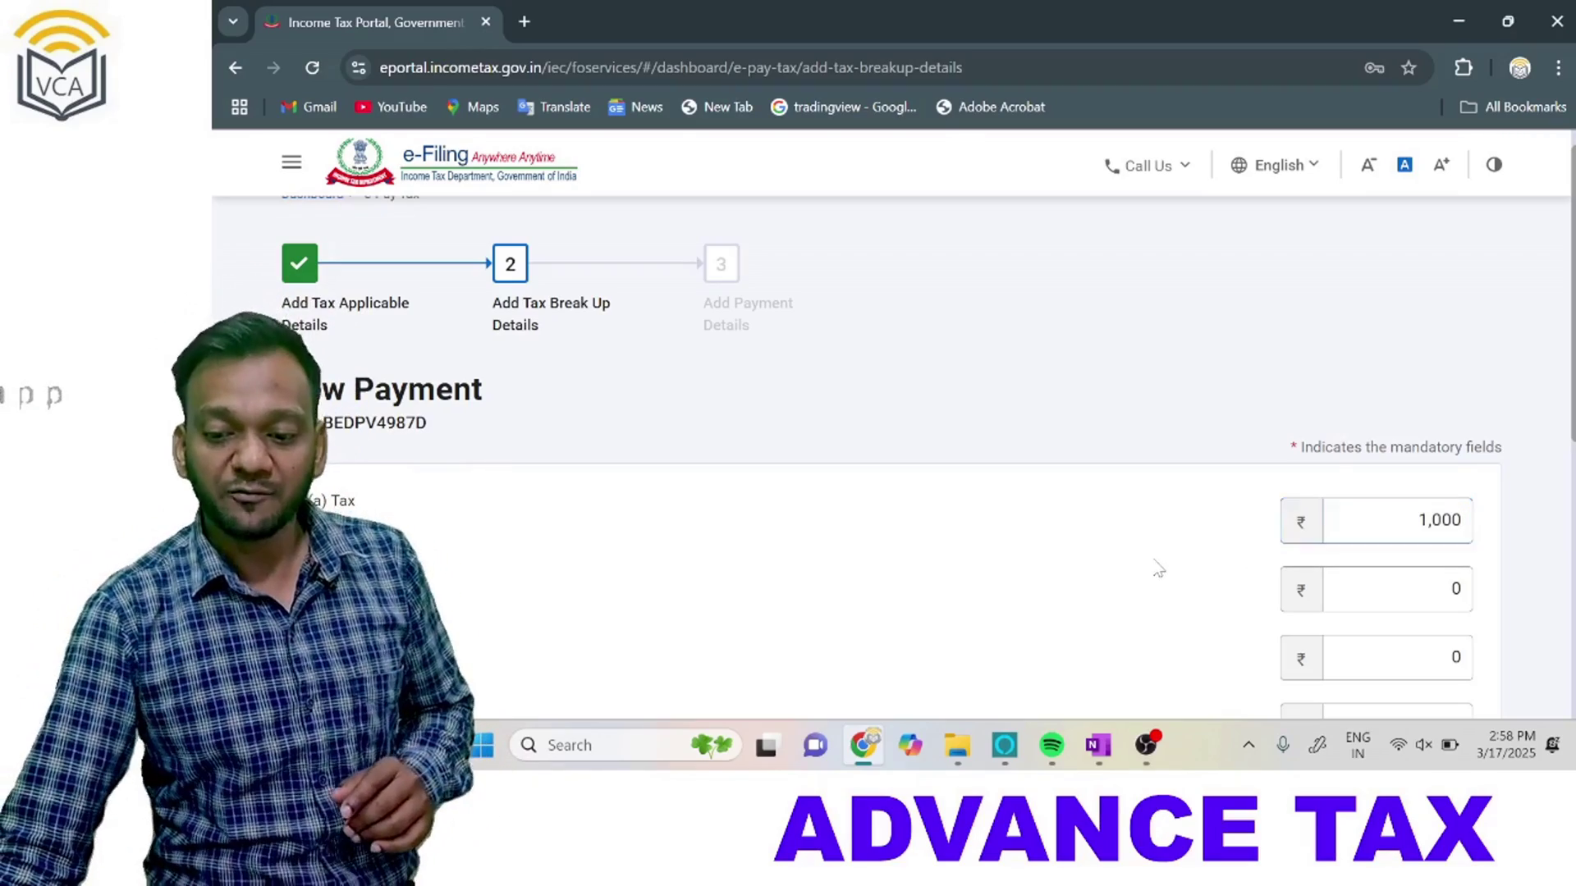
scroll(1142, 563, down, 4)
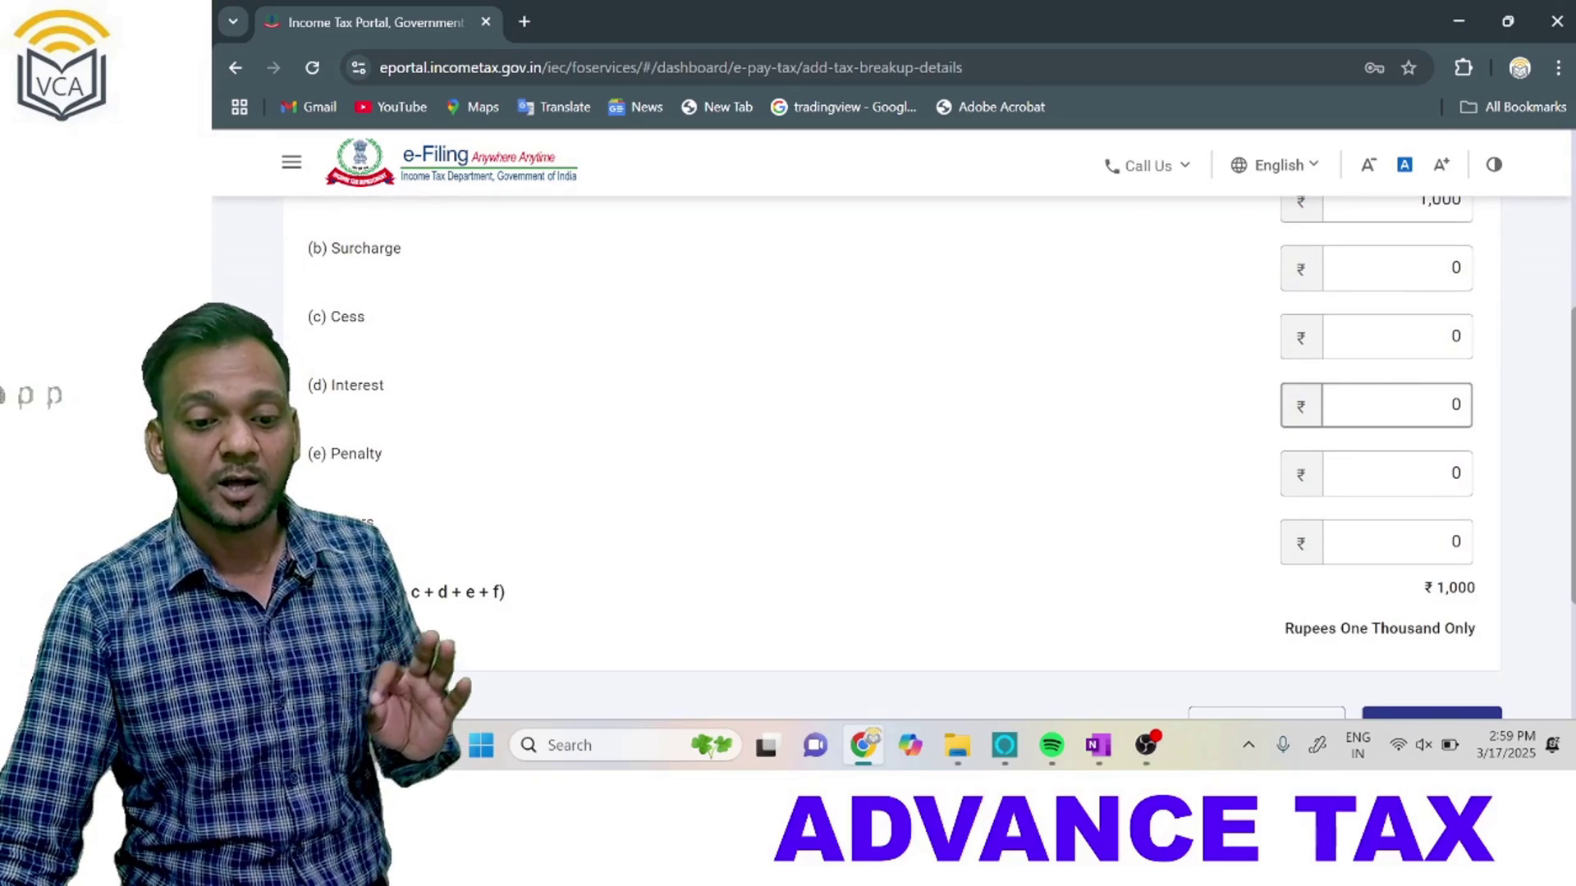
click(1396, 405)
scroll(1428, 460, down, 3)
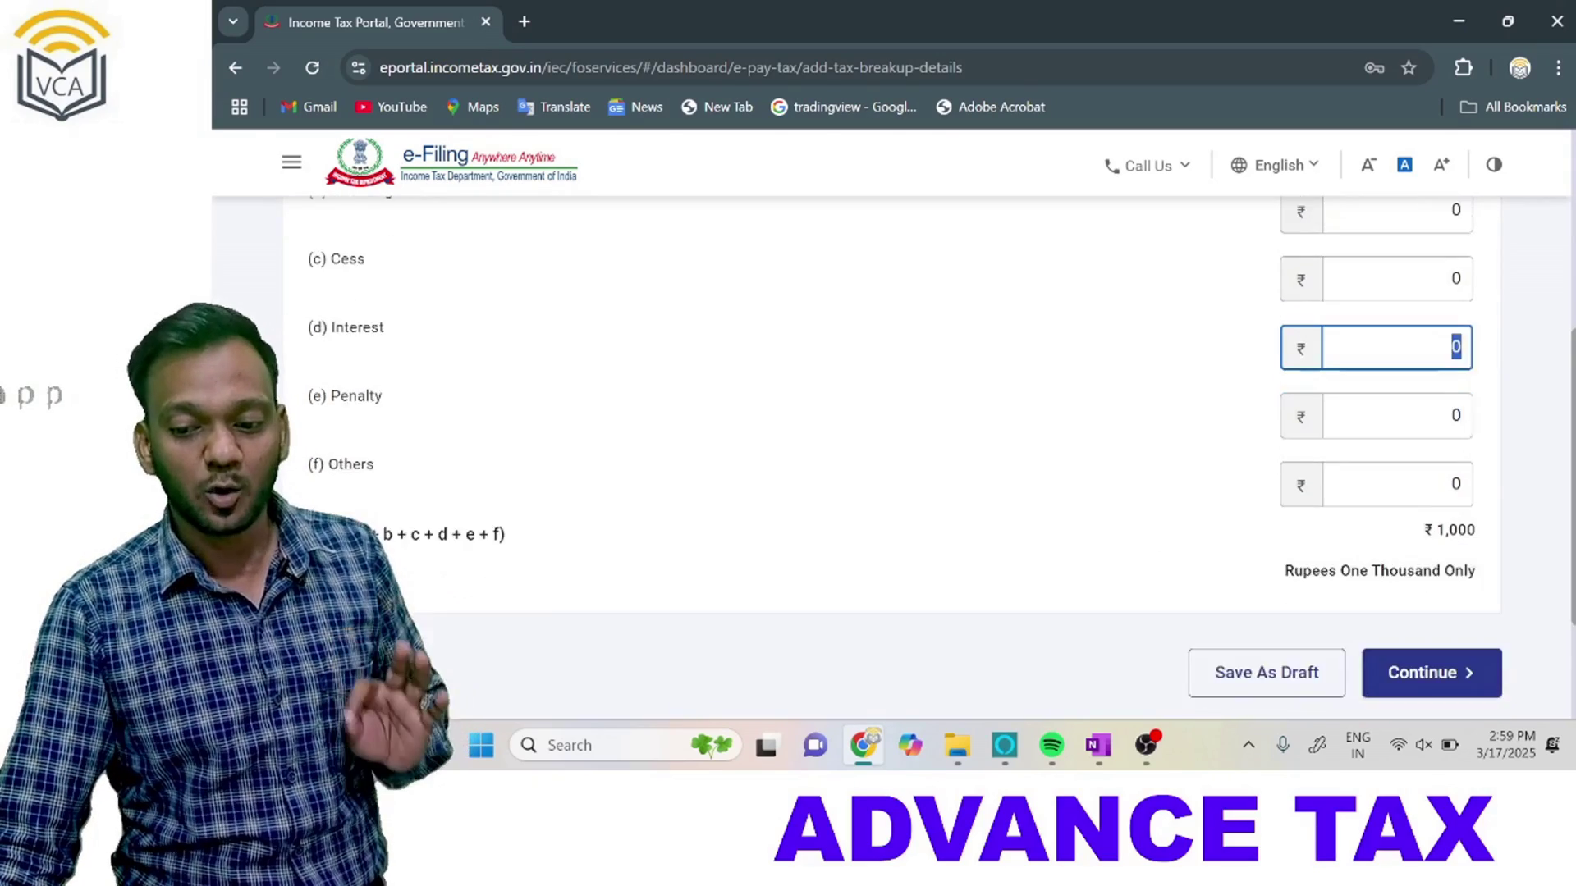
click(1463, 532)
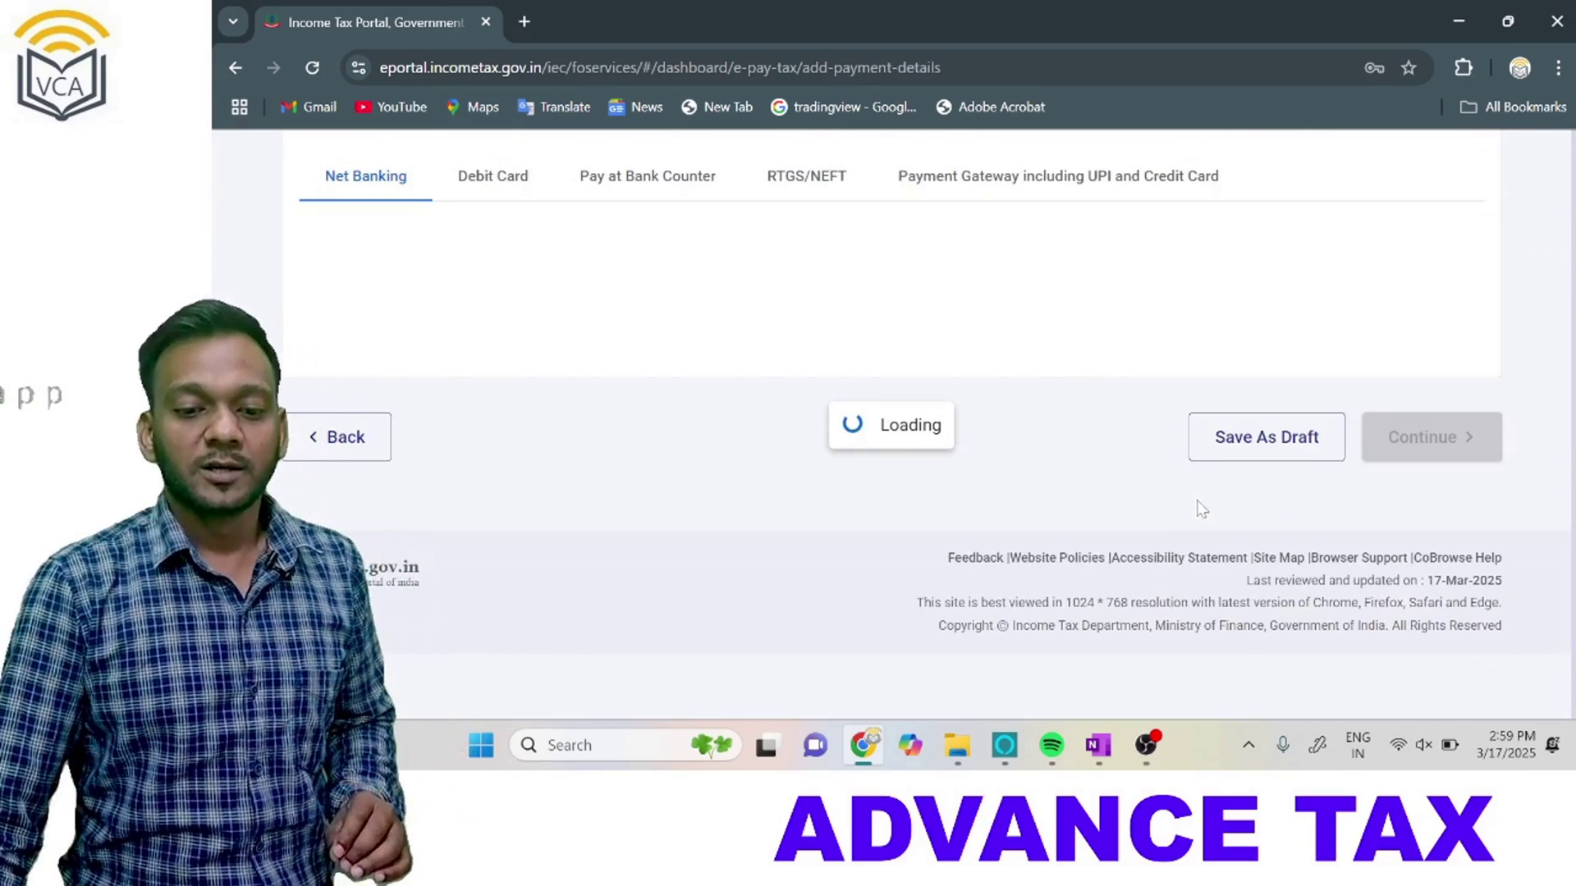
Choose the payment gateway mode including UPI and credit card, select Kotak Mahindra Bank as the gateway, and continue to the preview.
scroll(947, 472, up, 3)
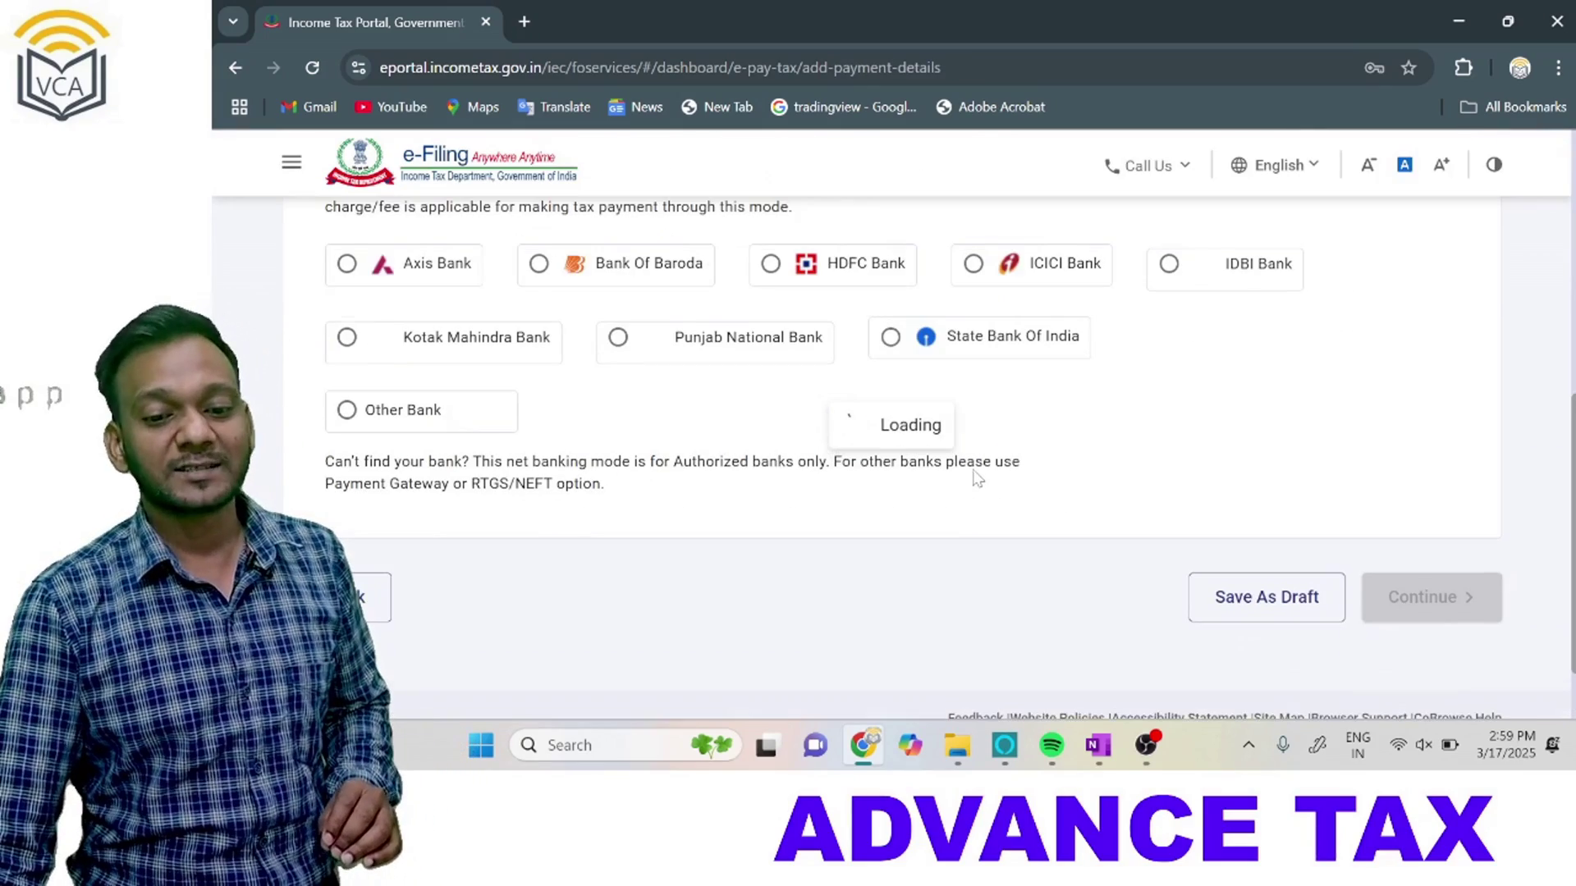
scroll(947, 475, down, 1)
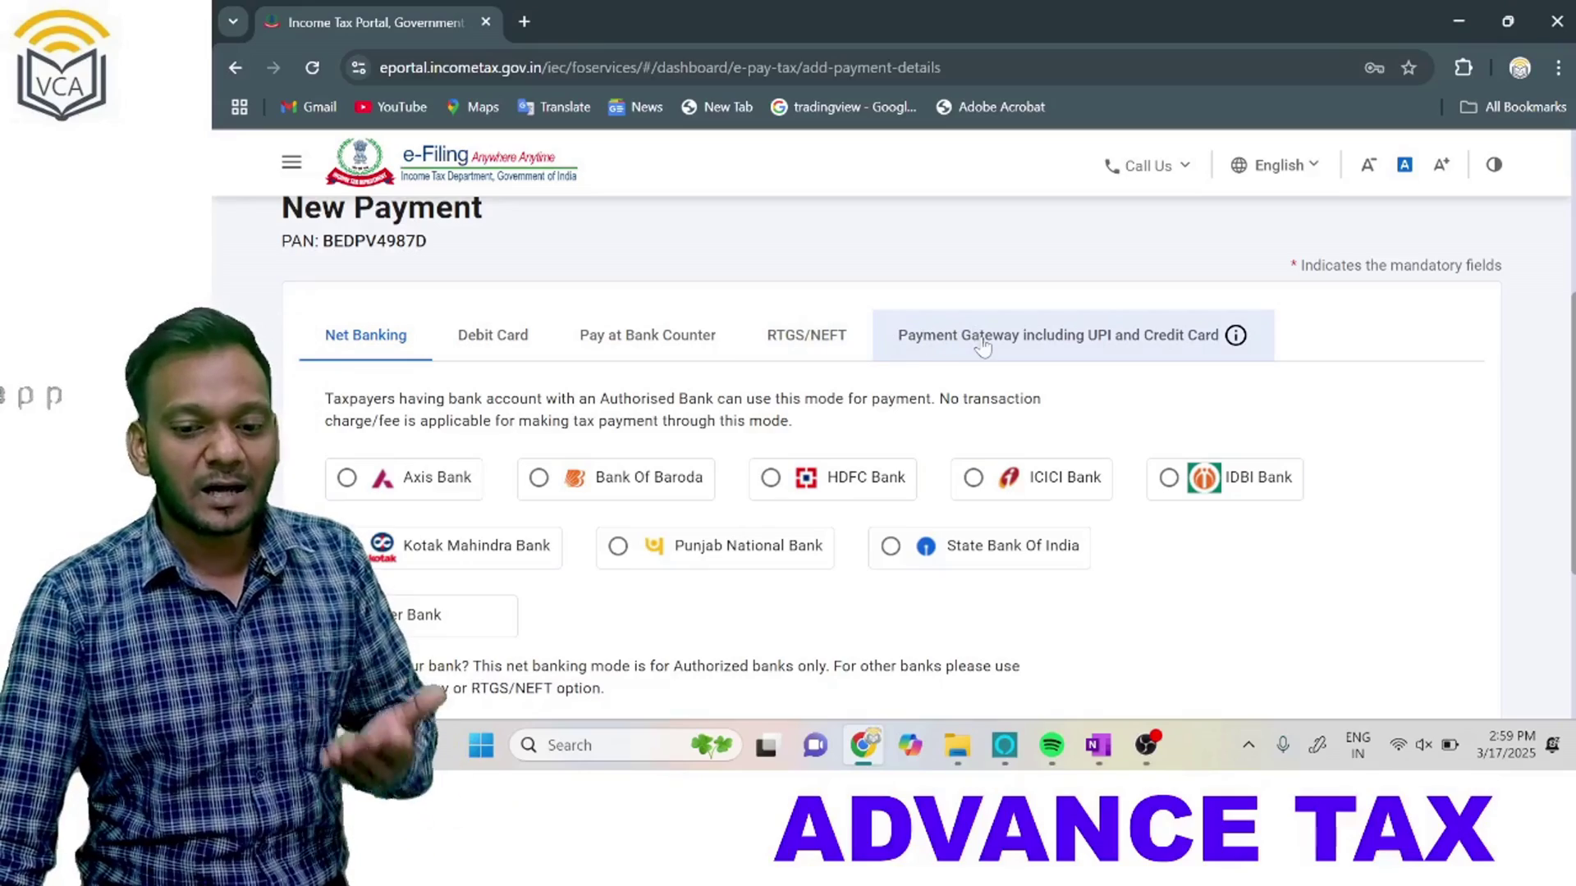
click(981, 337)
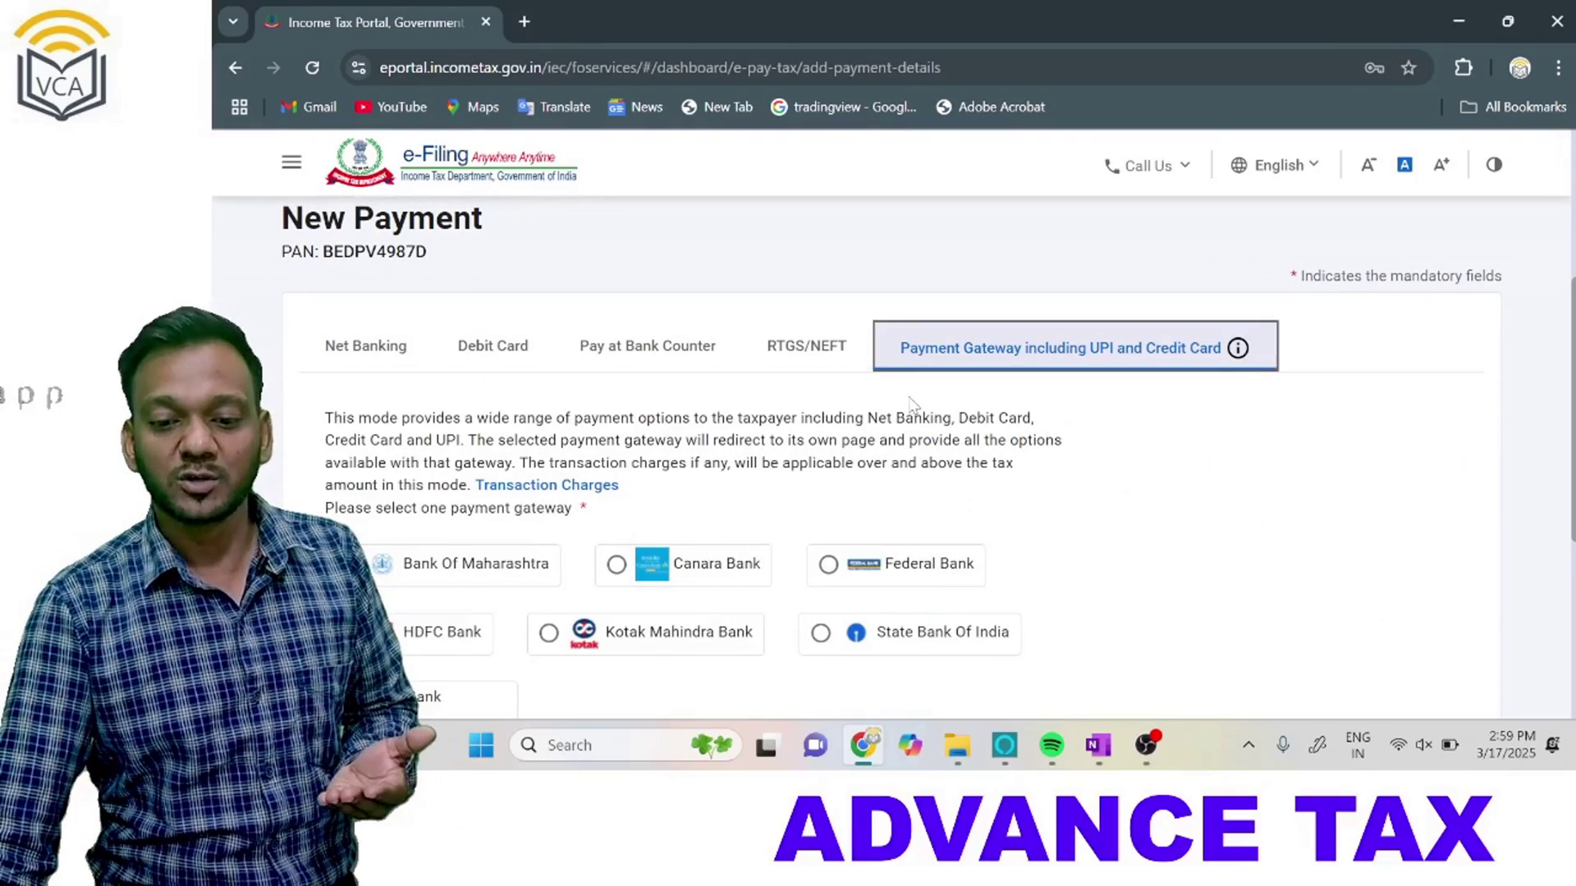
scroll(914, 404, down, 1)
scroll(910, 408, down, 1)
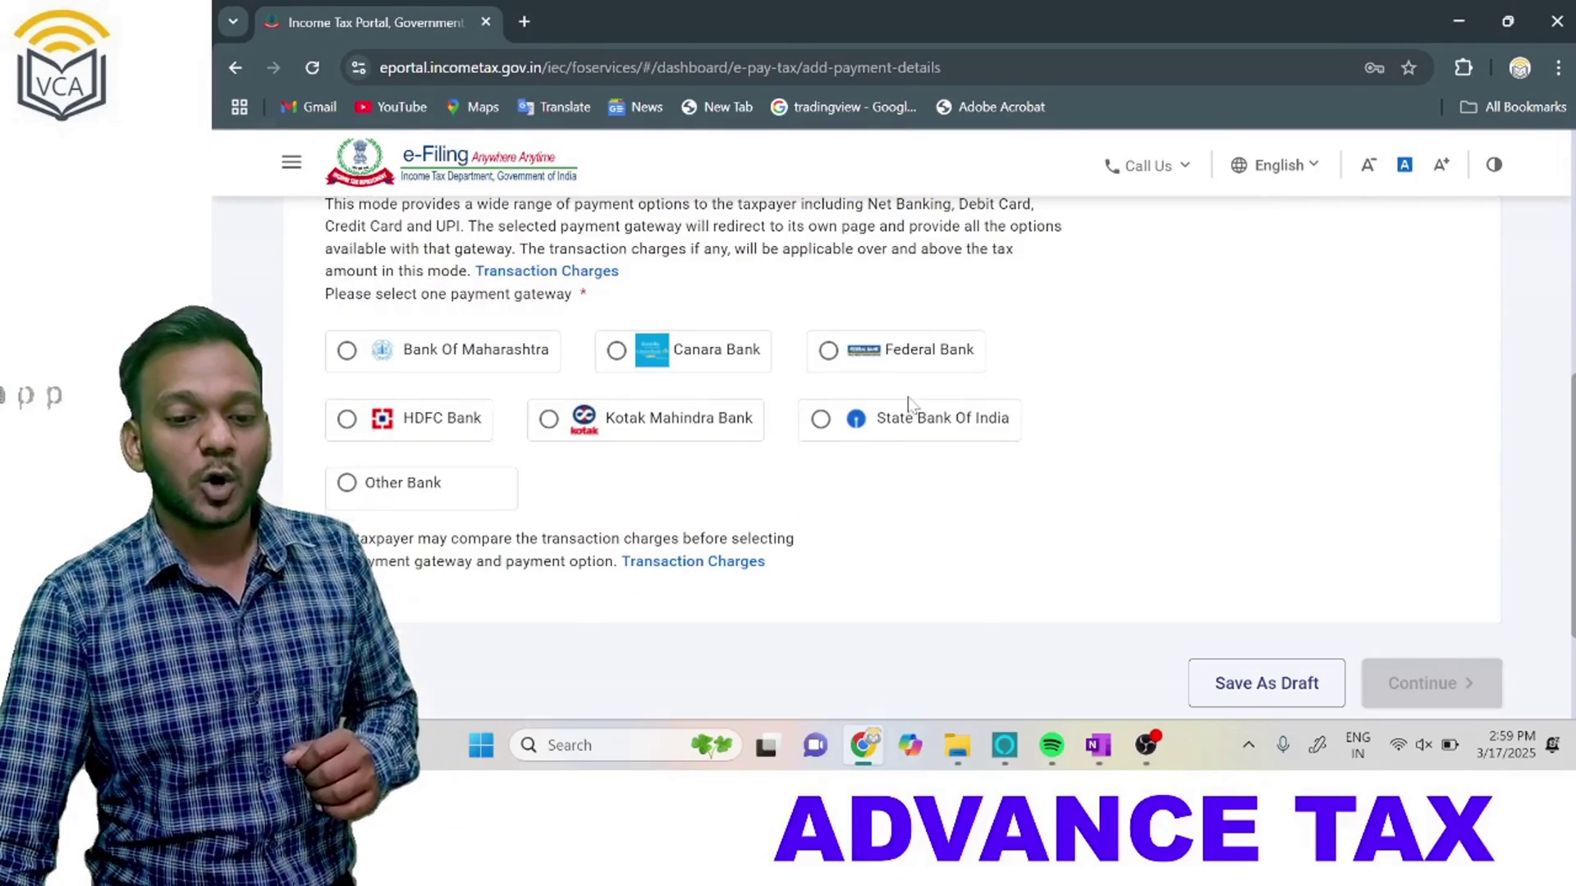
scroll(912, 351, up, 2)
scroll(868, 425, up, 1)
scroll(869, 425, down, 1)
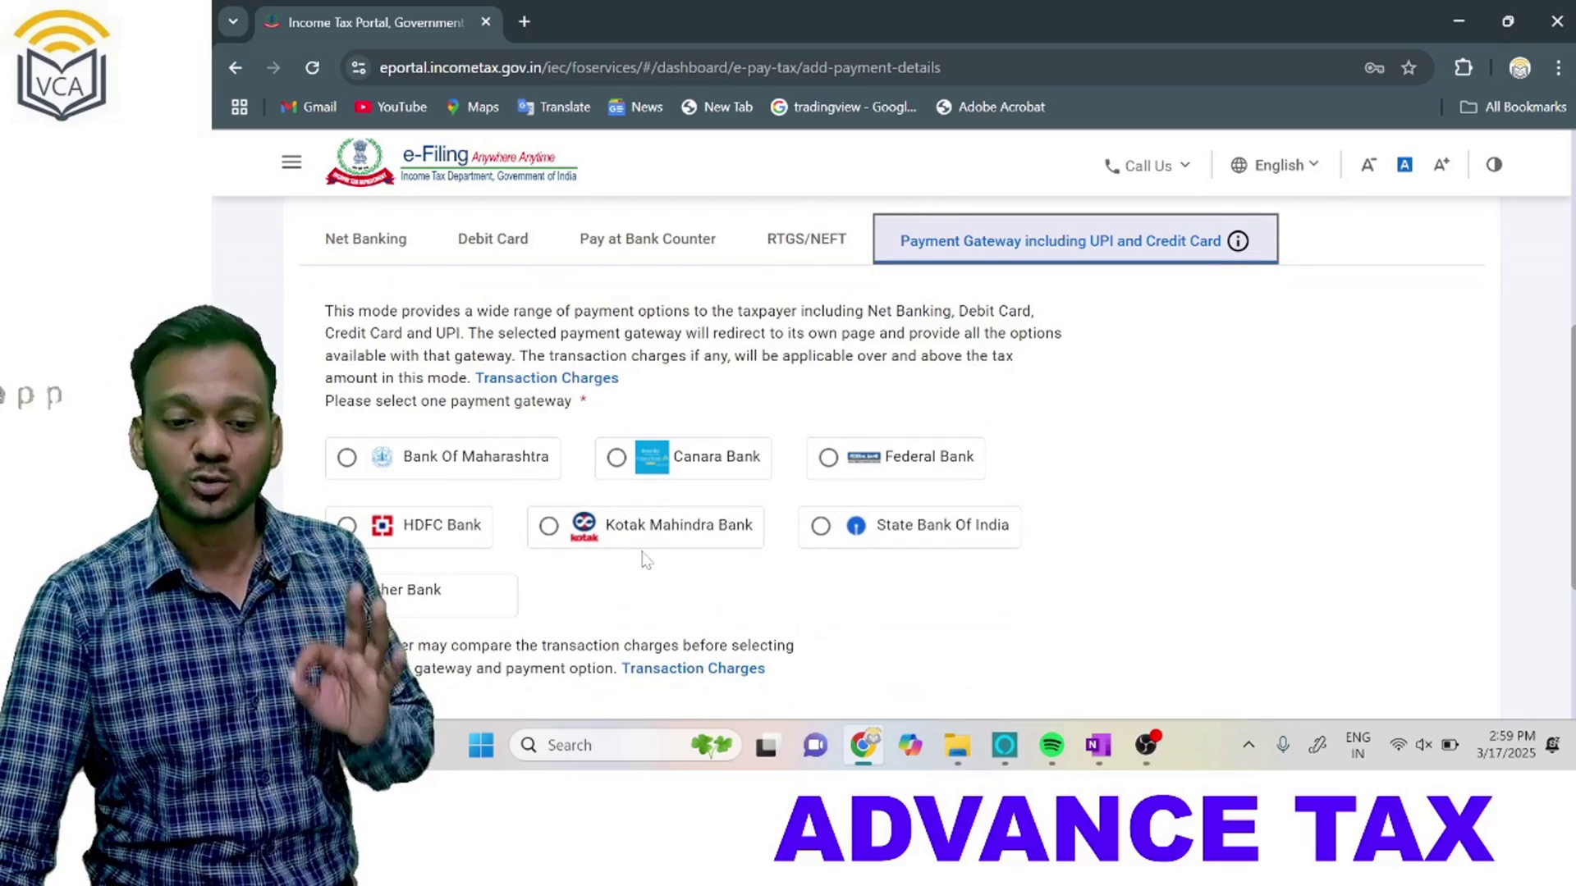
click(548, 527)
scroll(975, 491, down, 3)
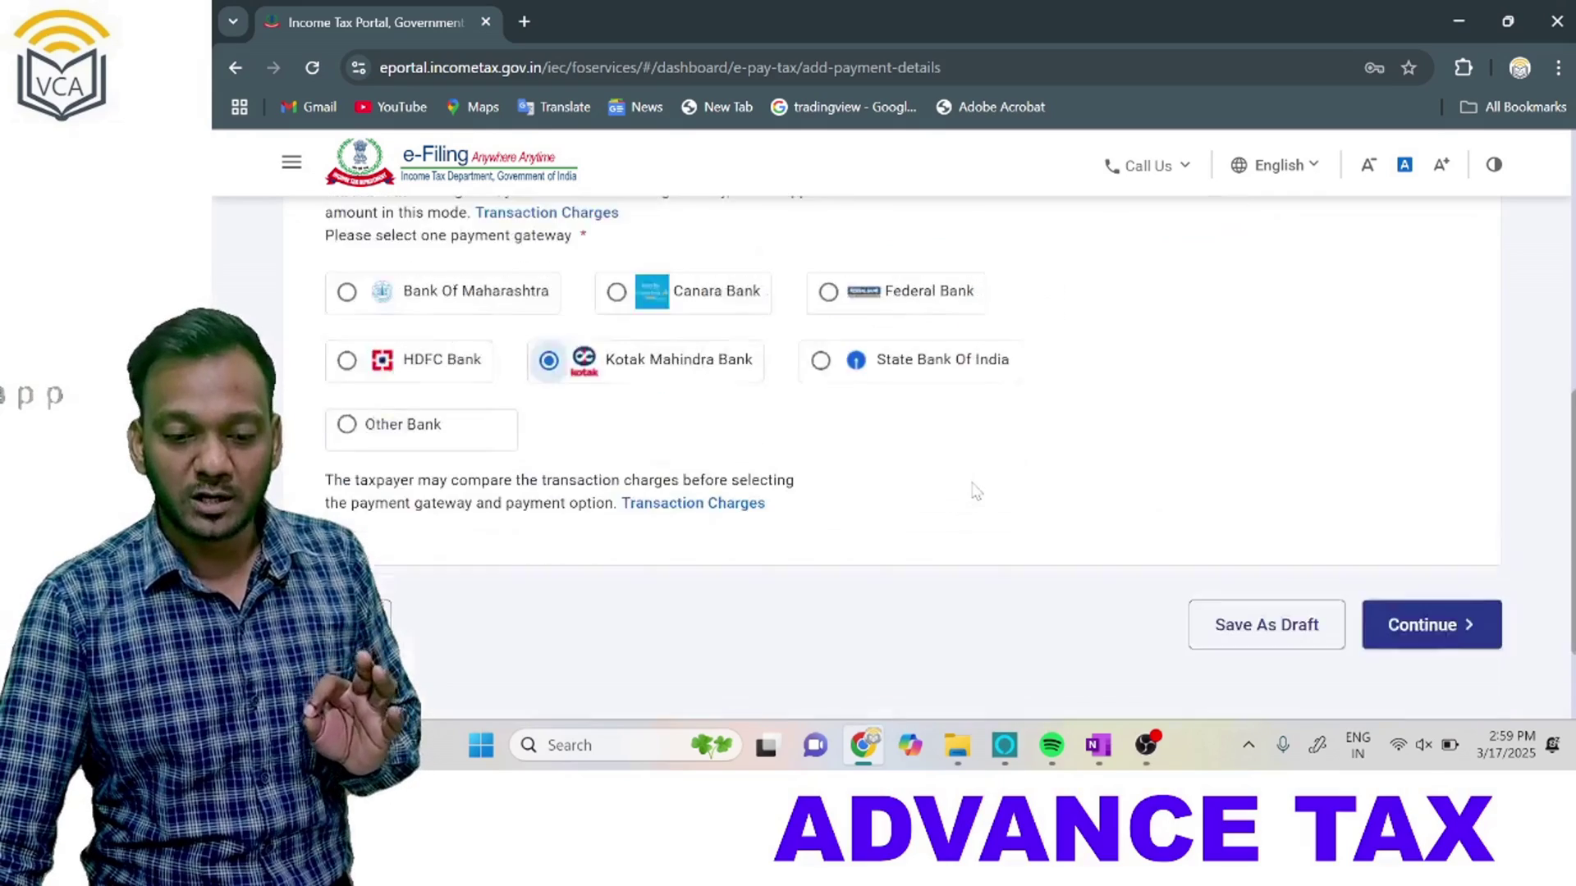
click(1455, 575)
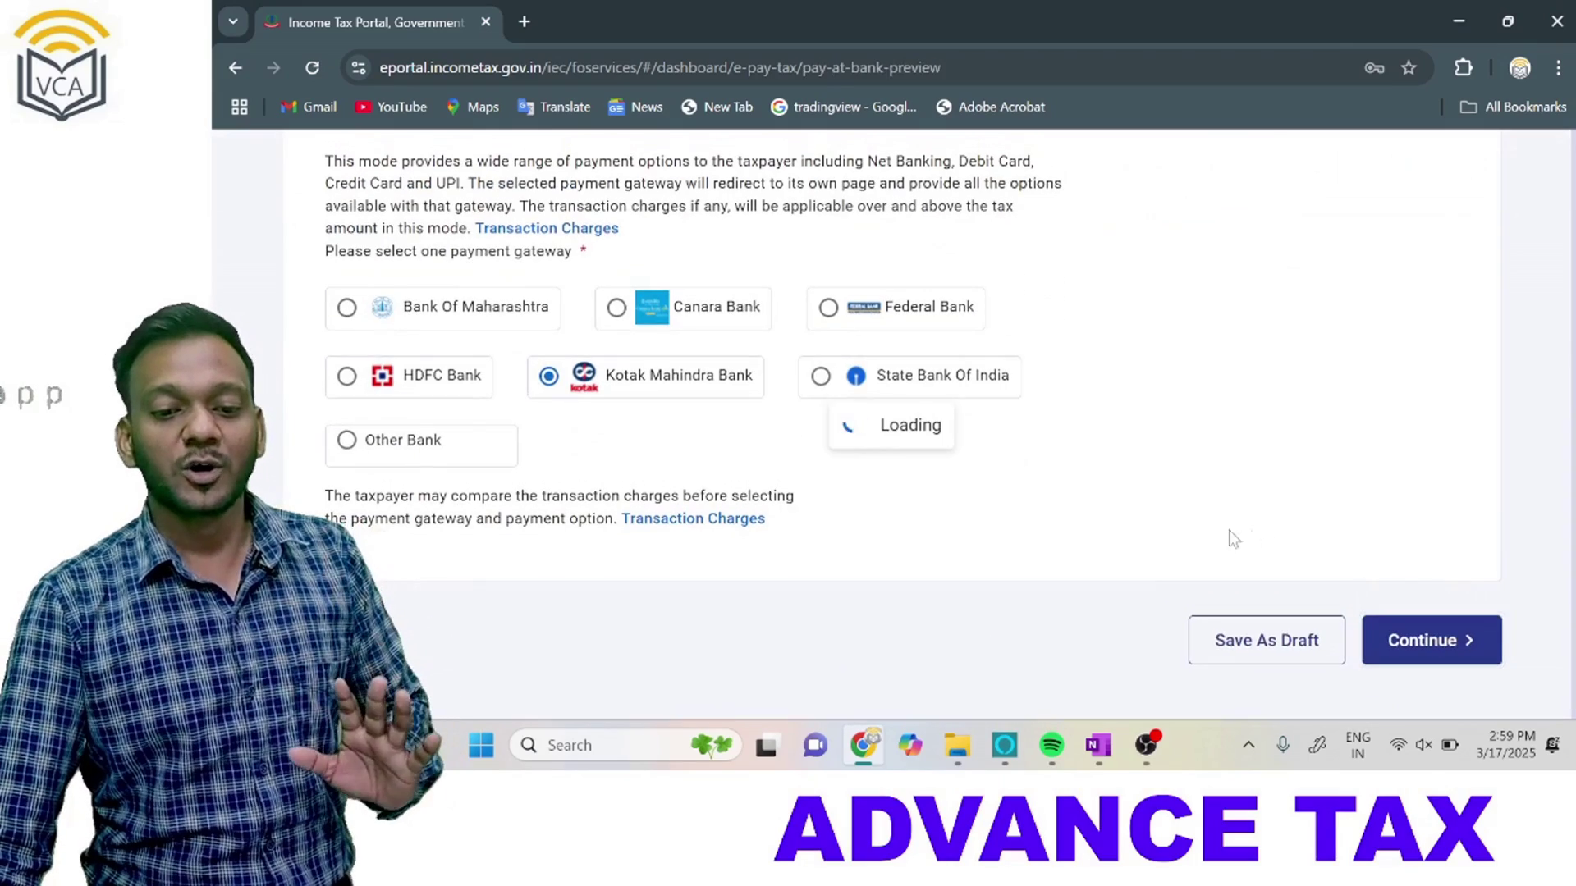
Review the payment preview, choose to pay now, agree to the terms and conditions, and submit the payment to the bank.
scroll(1179, 538, up, 3)
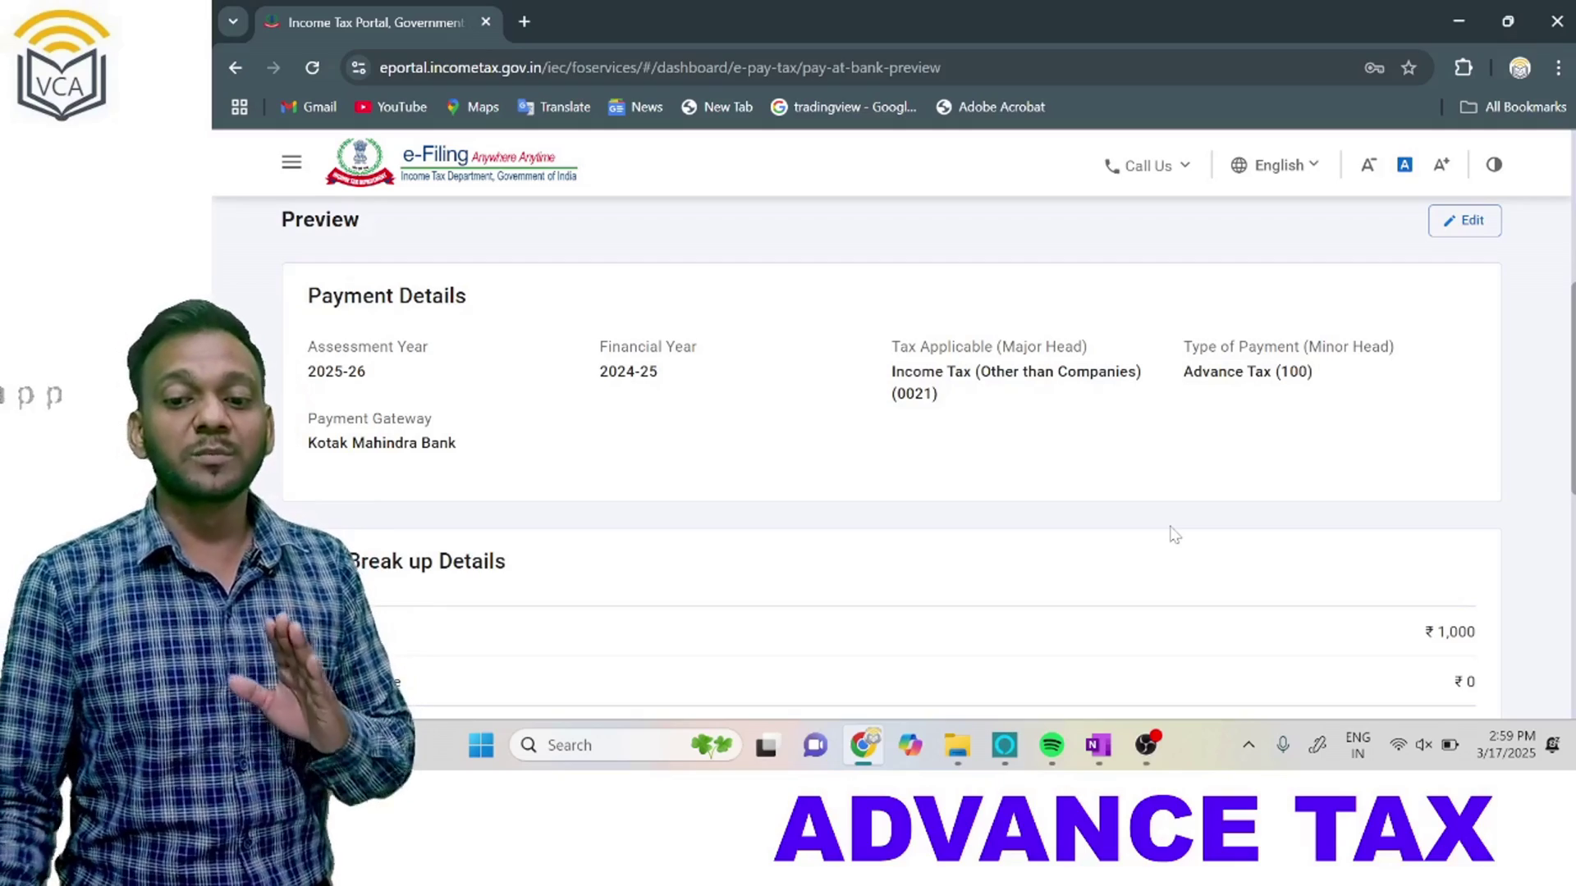
scroll(1174, 534, down, 5)
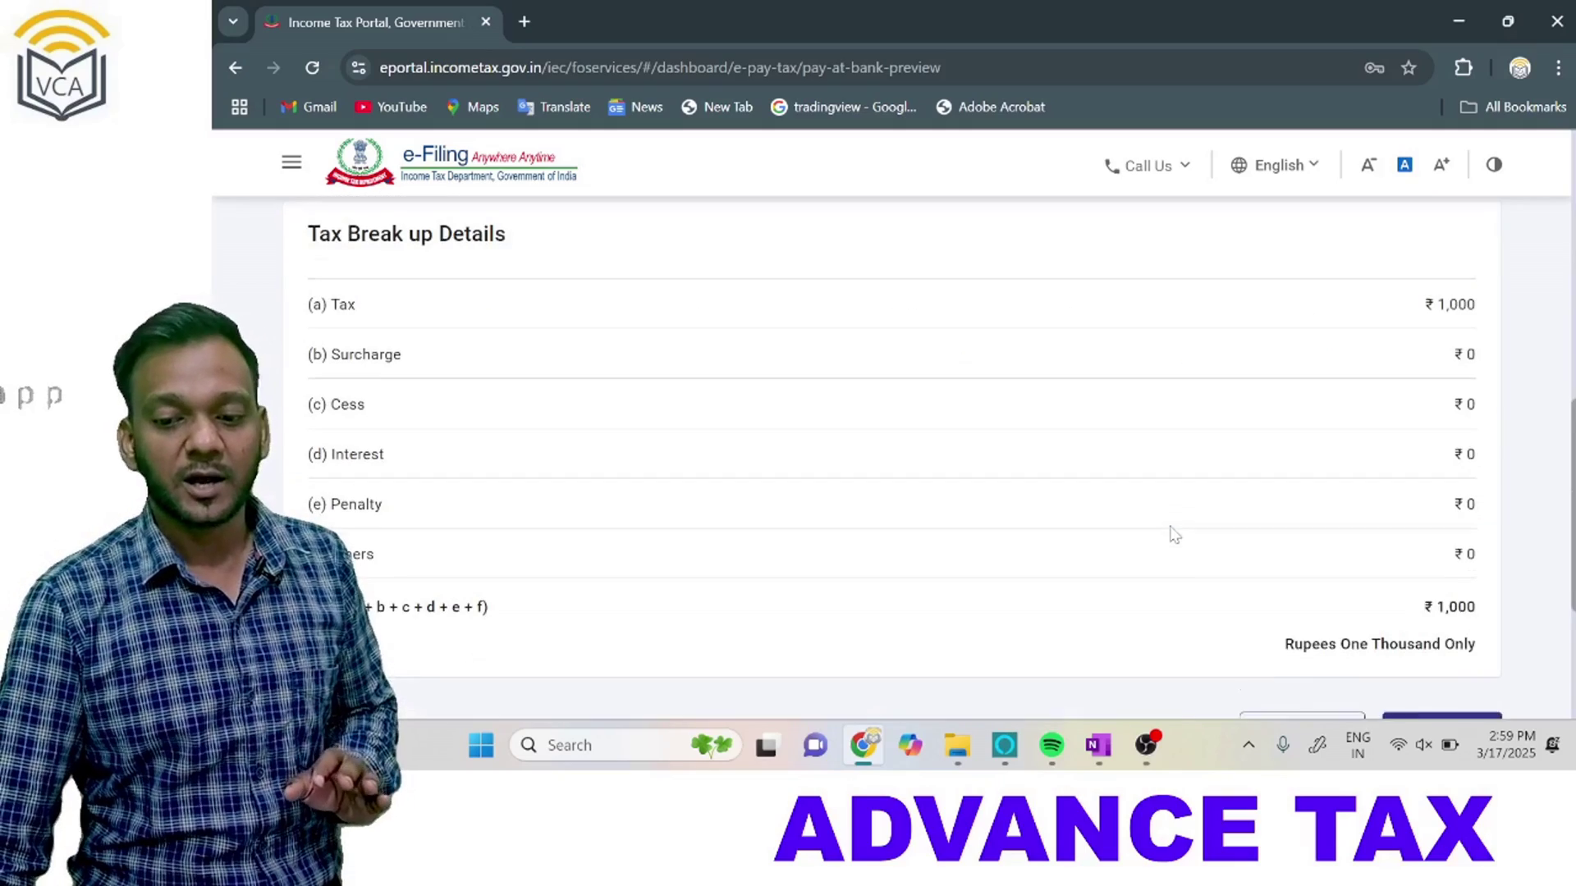
scroll(1174, 532, up, 1)
scroll(1173, 535, down, 2)
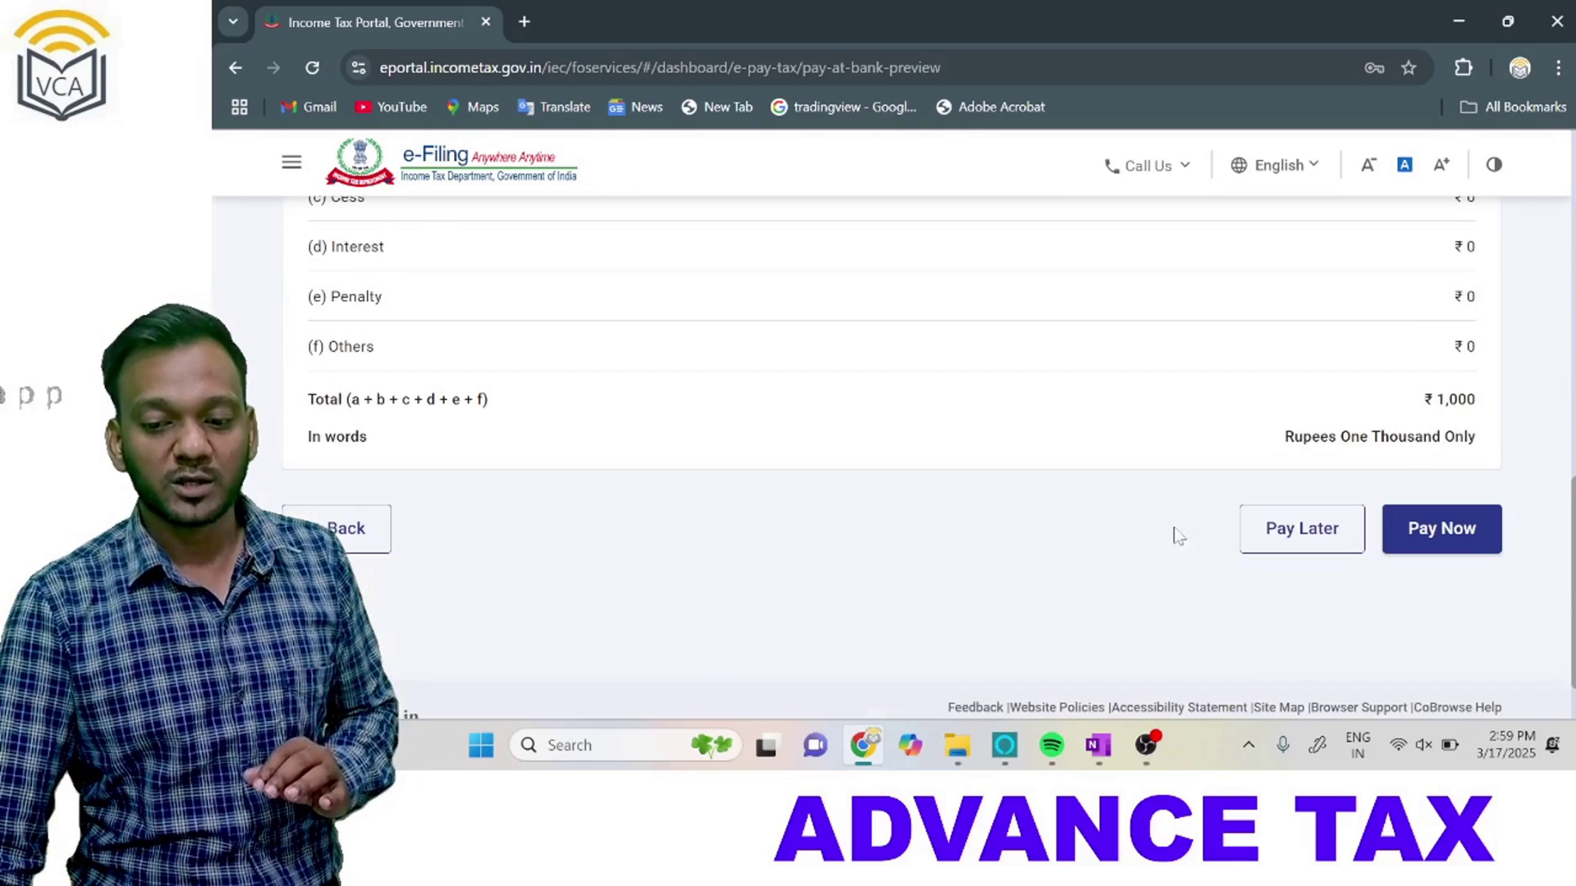
click(1432, 528)
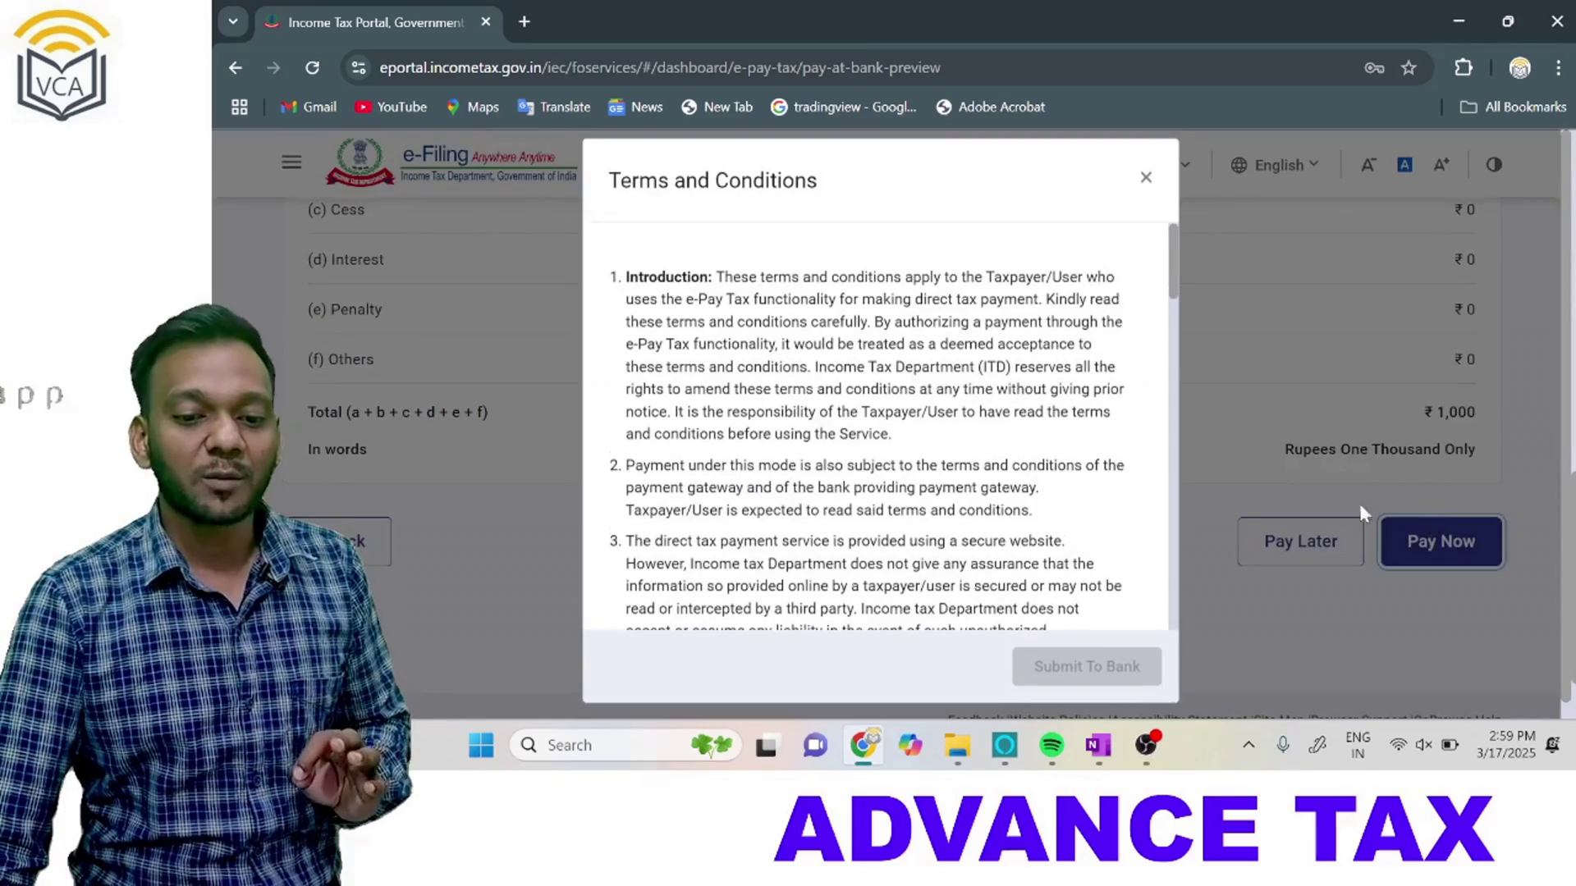
scroll(870, 427, down, 10)
scroll(870, 426, down, 8)
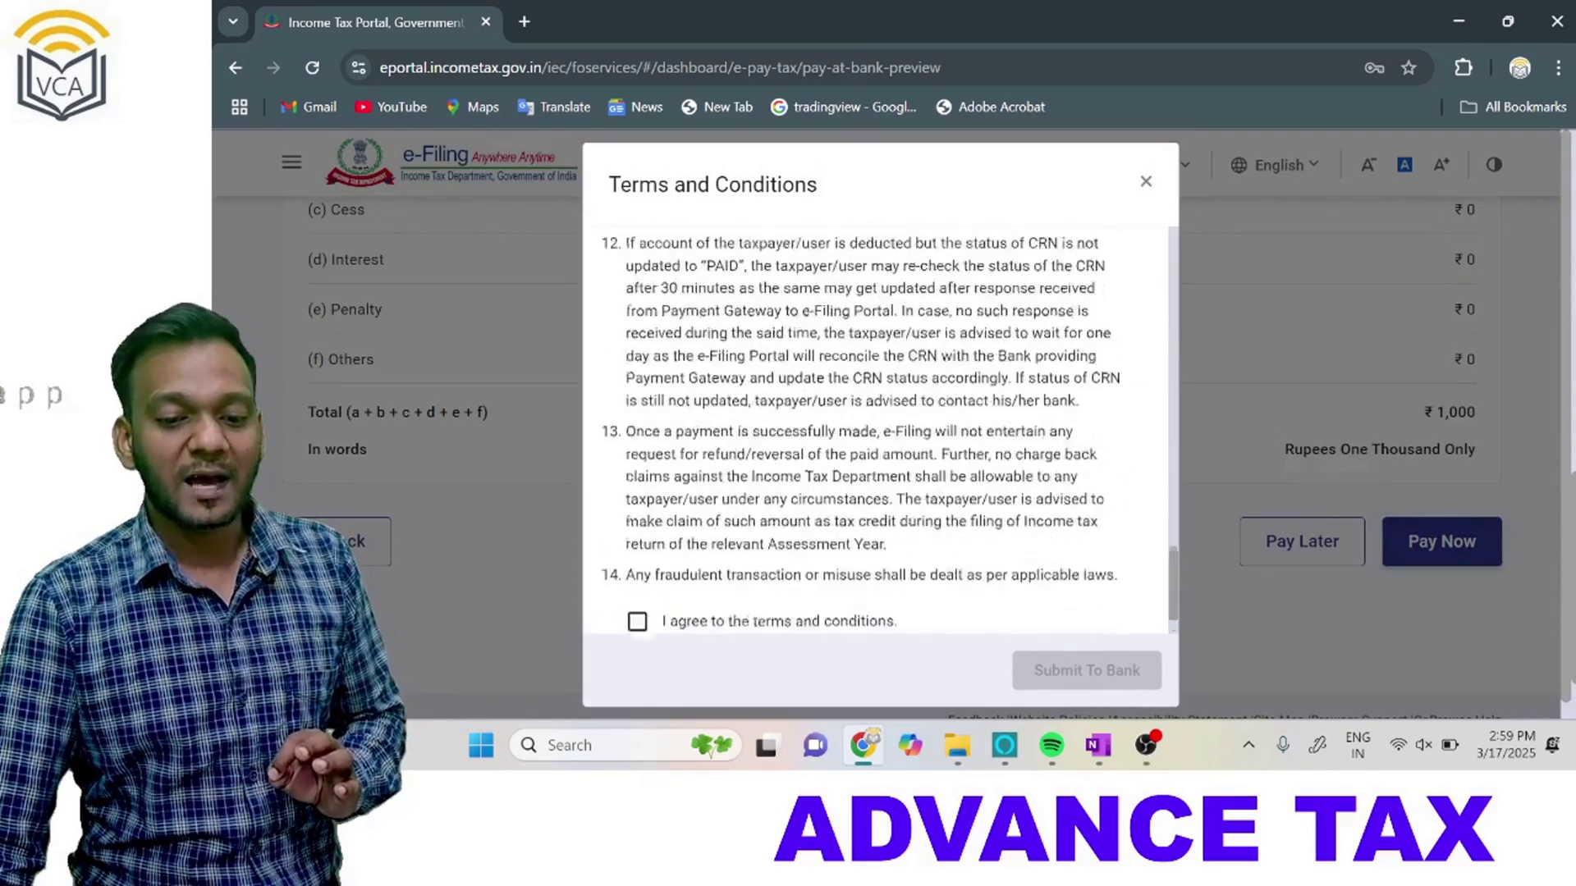
click(863, 594)
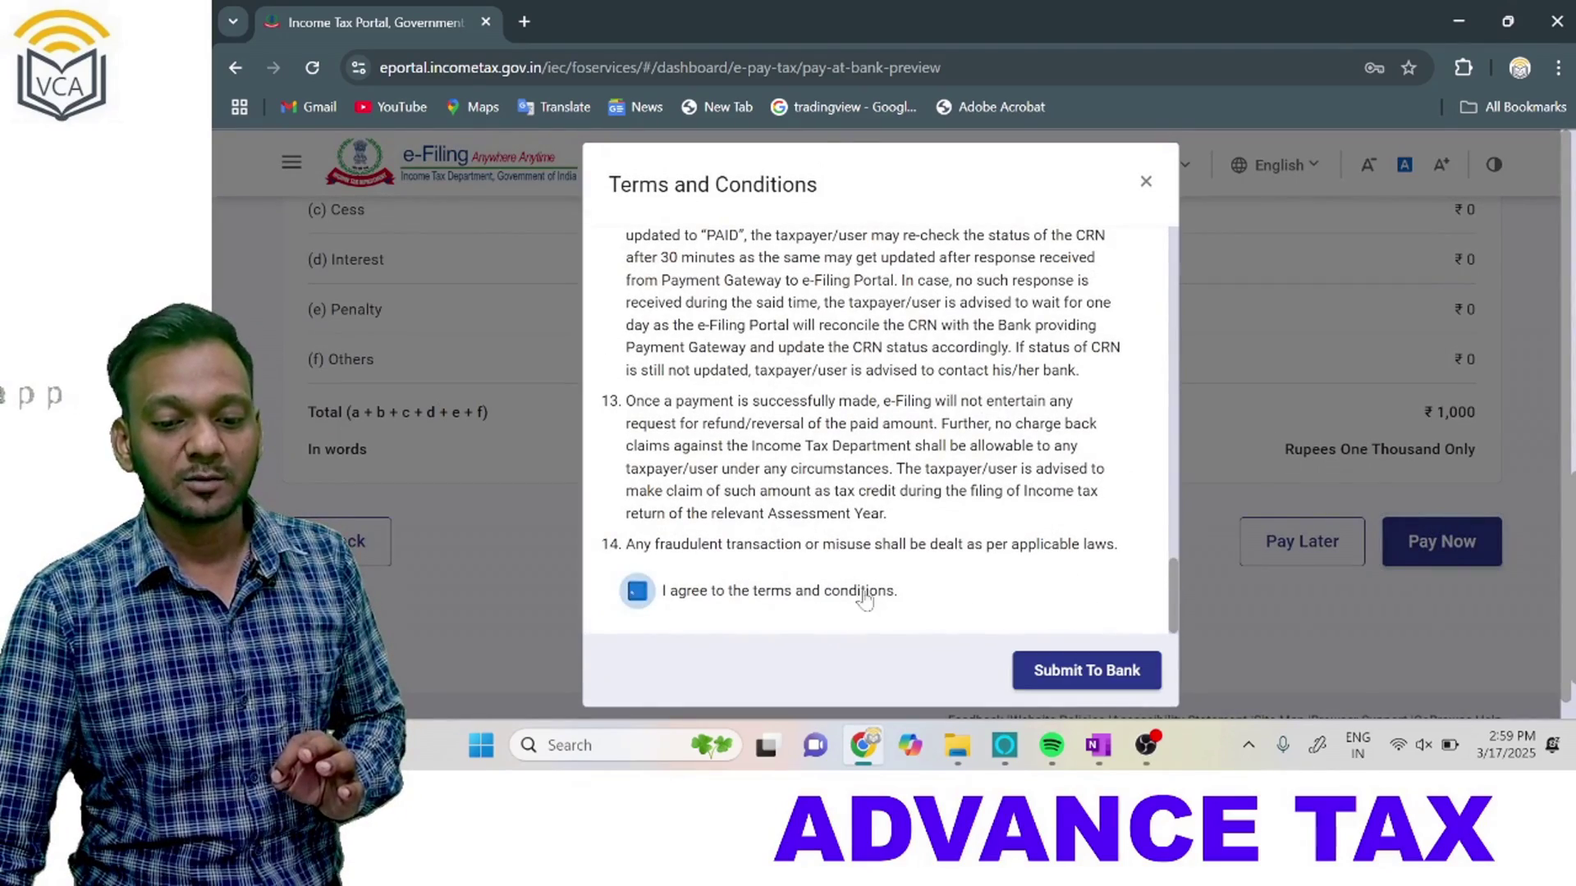
click(1073, 669)
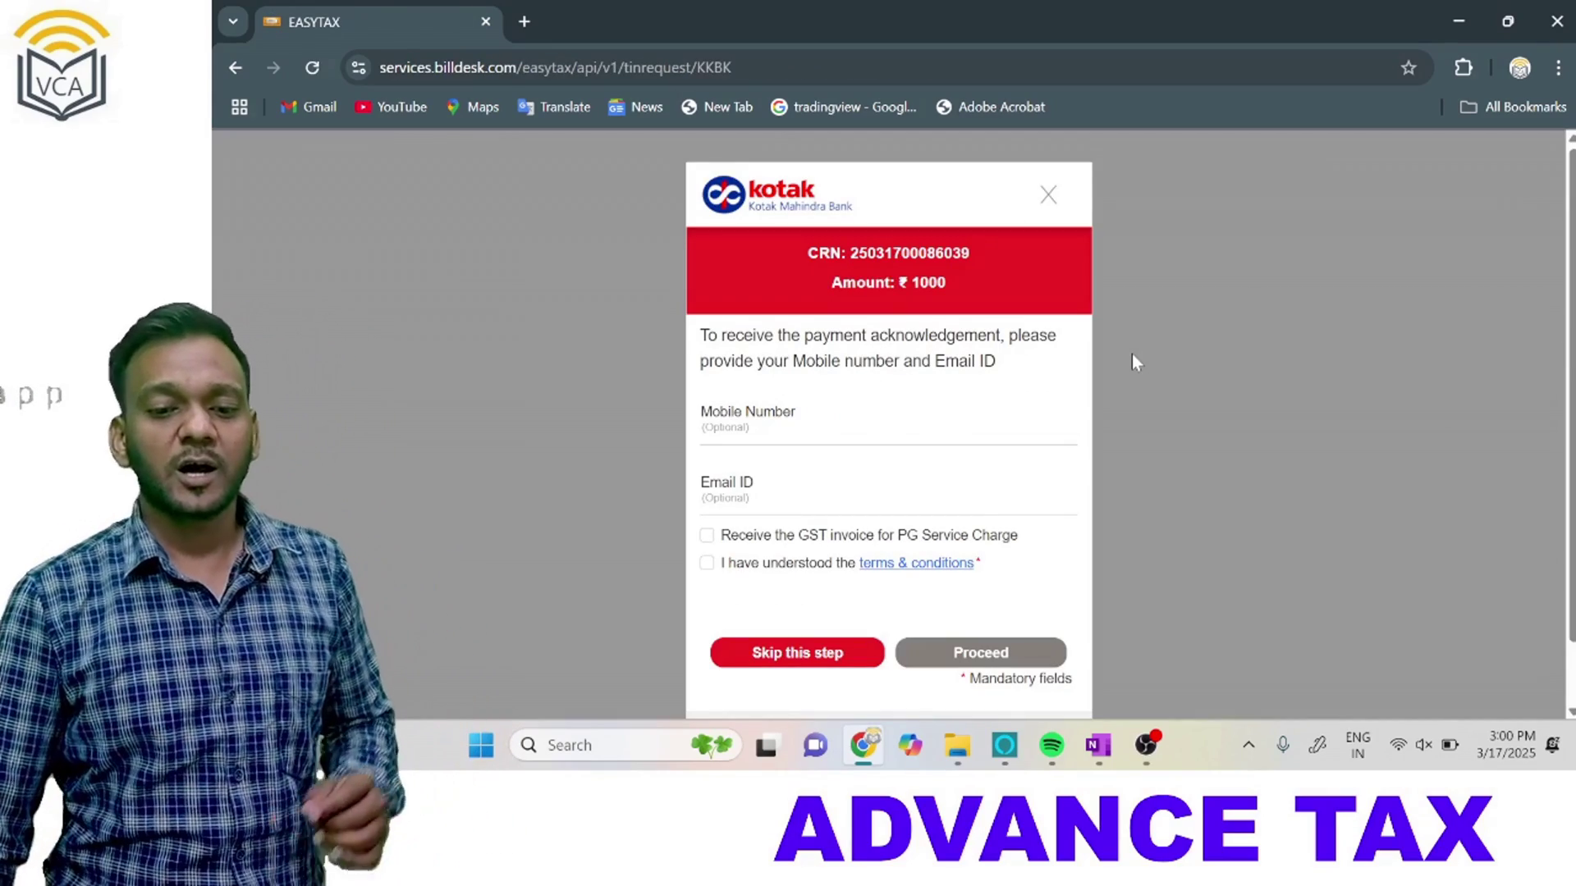
Accept the bank's terms and conditions and skip providing the optional mobile number and email.
scroll(1111, 351, down, 1)
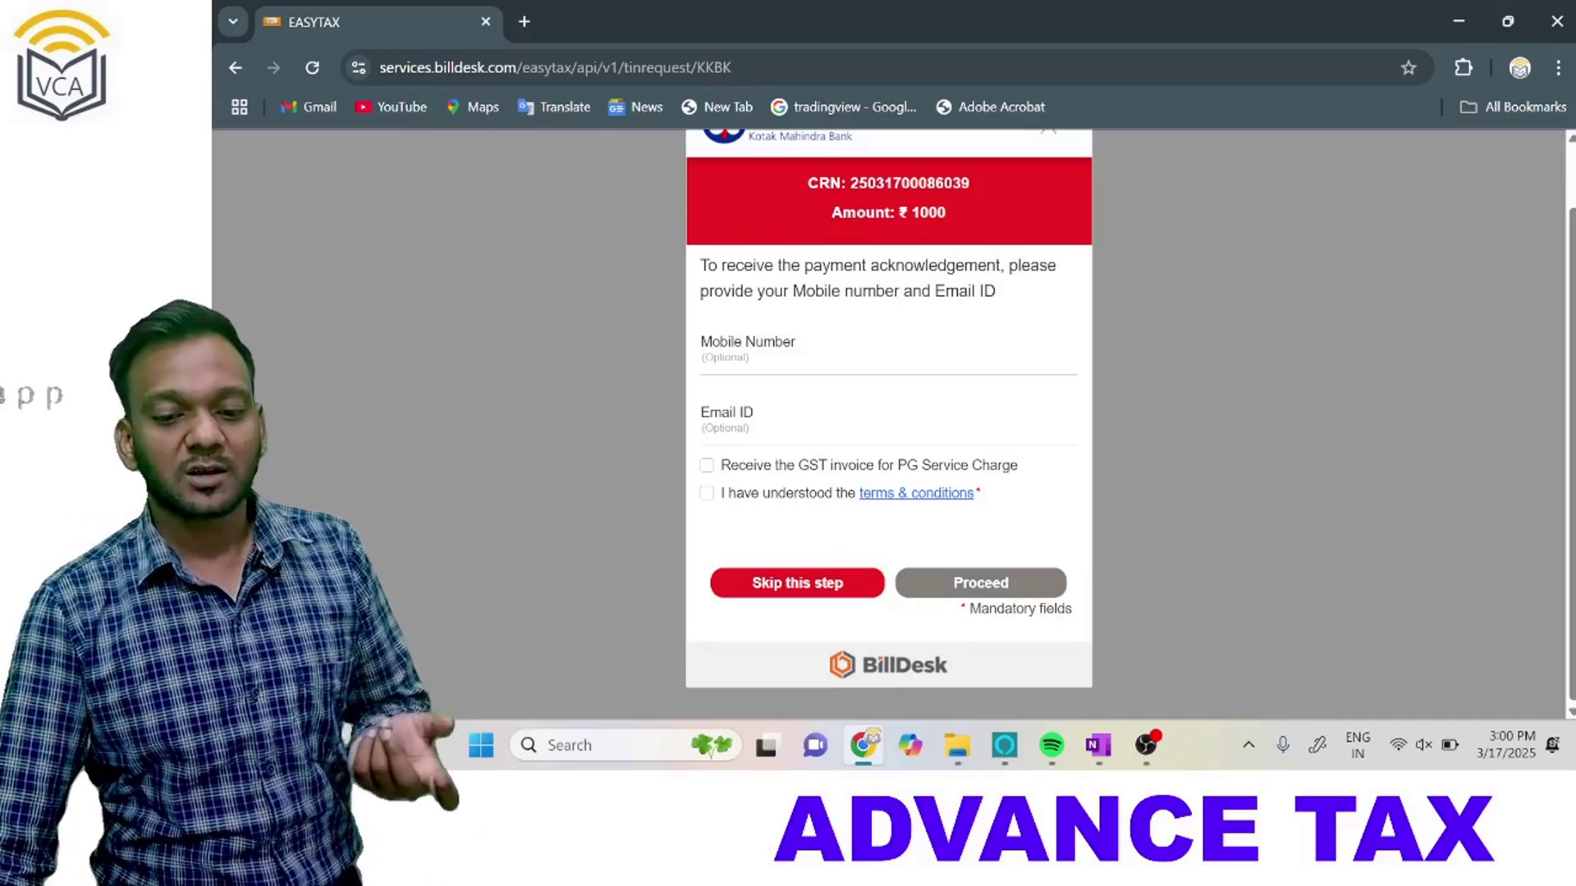
click(806, 585)
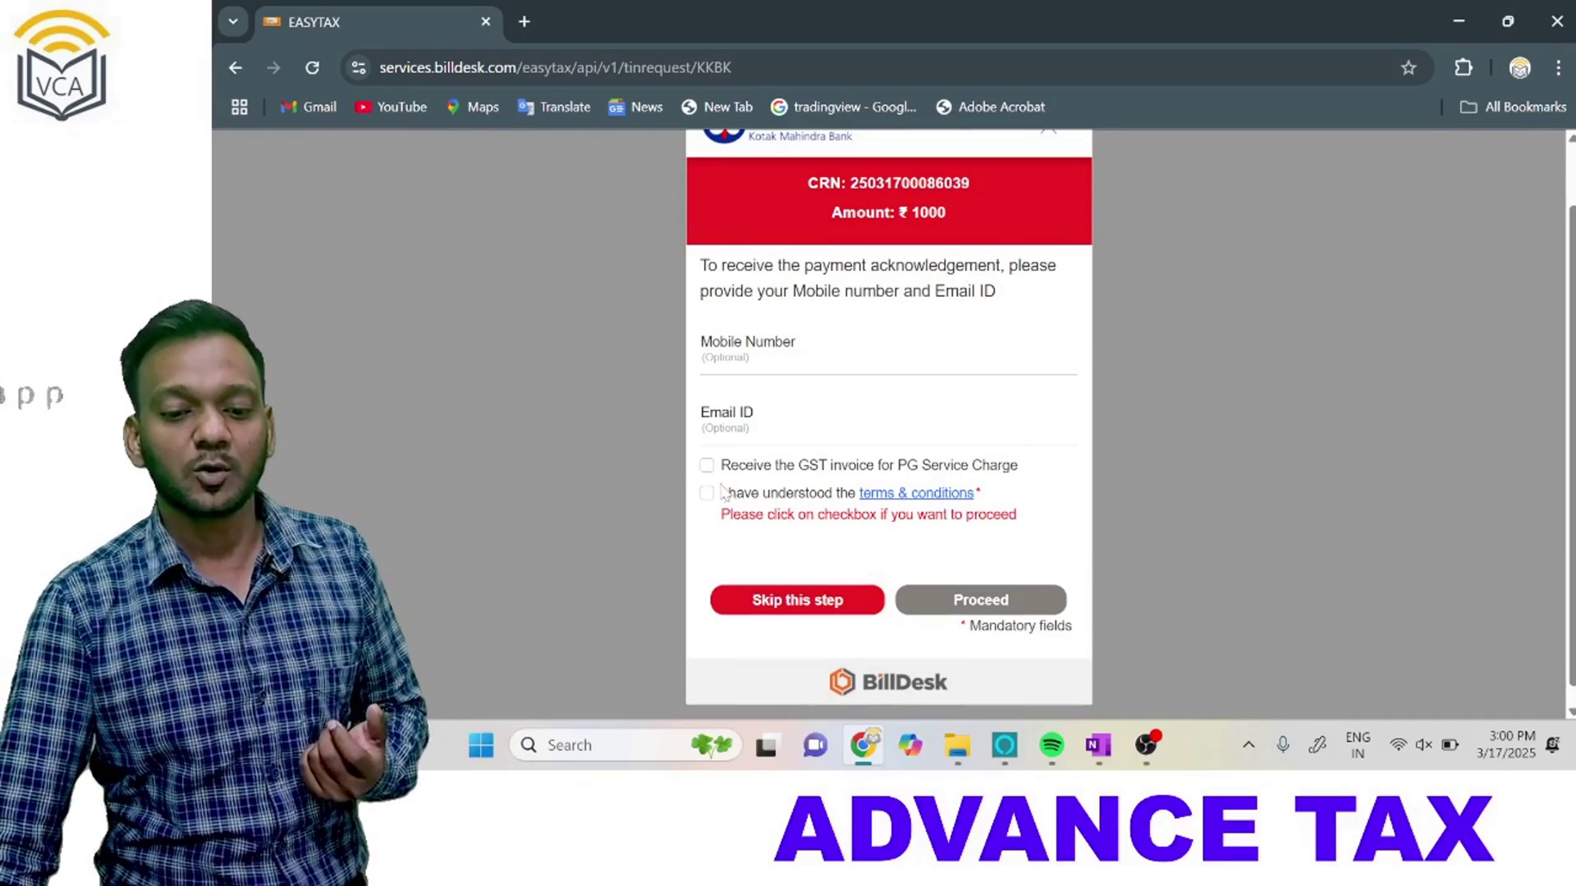
click(706, 493)
click(828, 586)
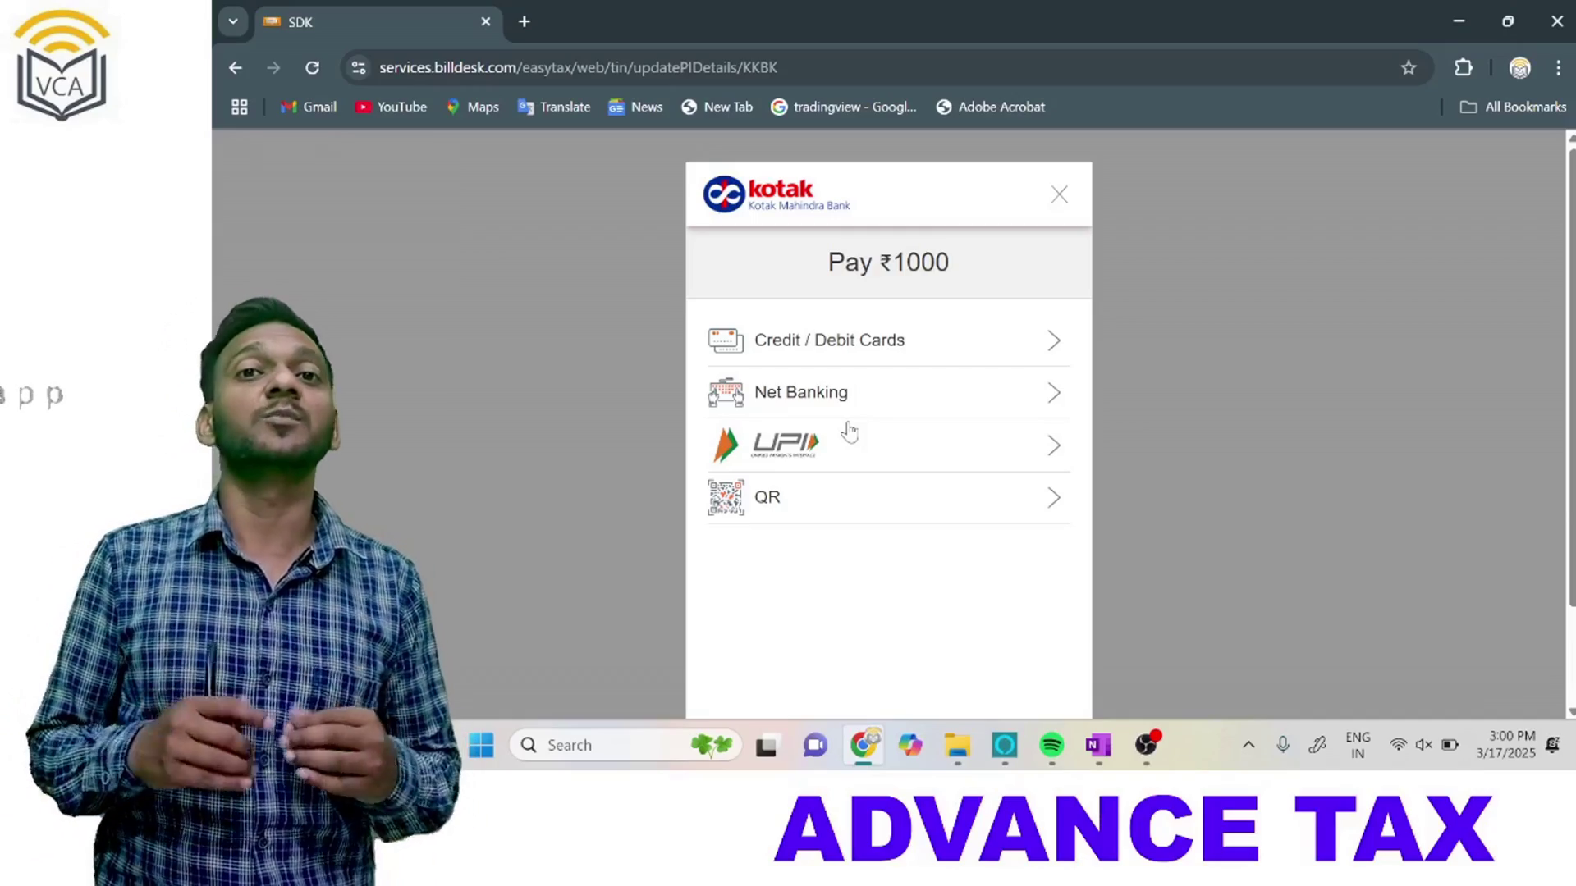
Choose QR as the payment method and select BHIM UPI as the QR option for the ₹1,000 payment.
click(830, 513)
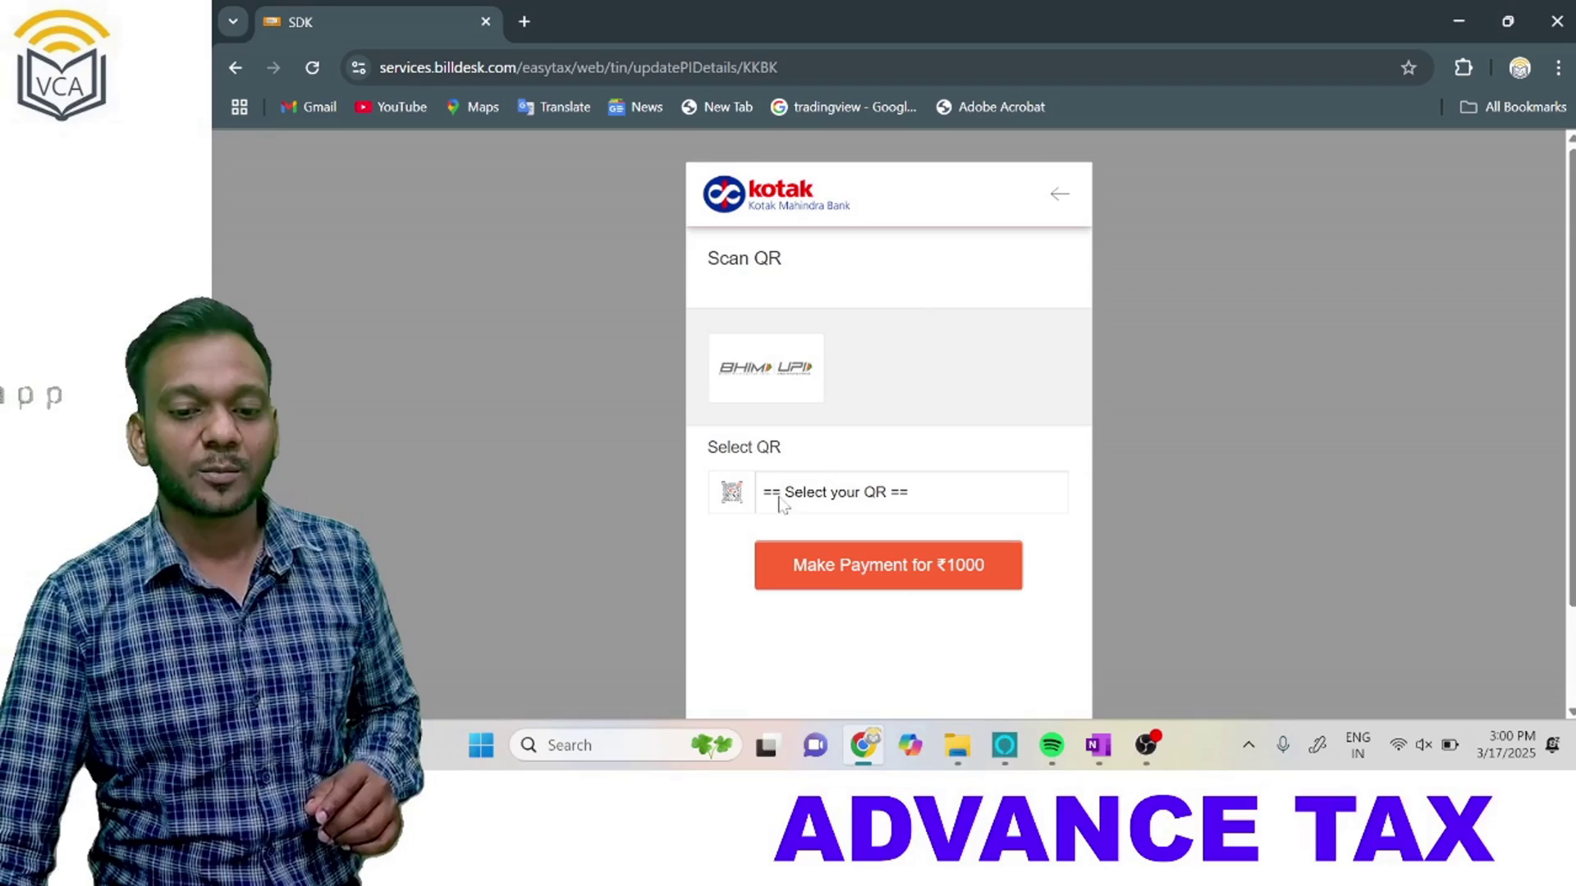
click(856, 493)
click(836, 553)
click(833, 563)
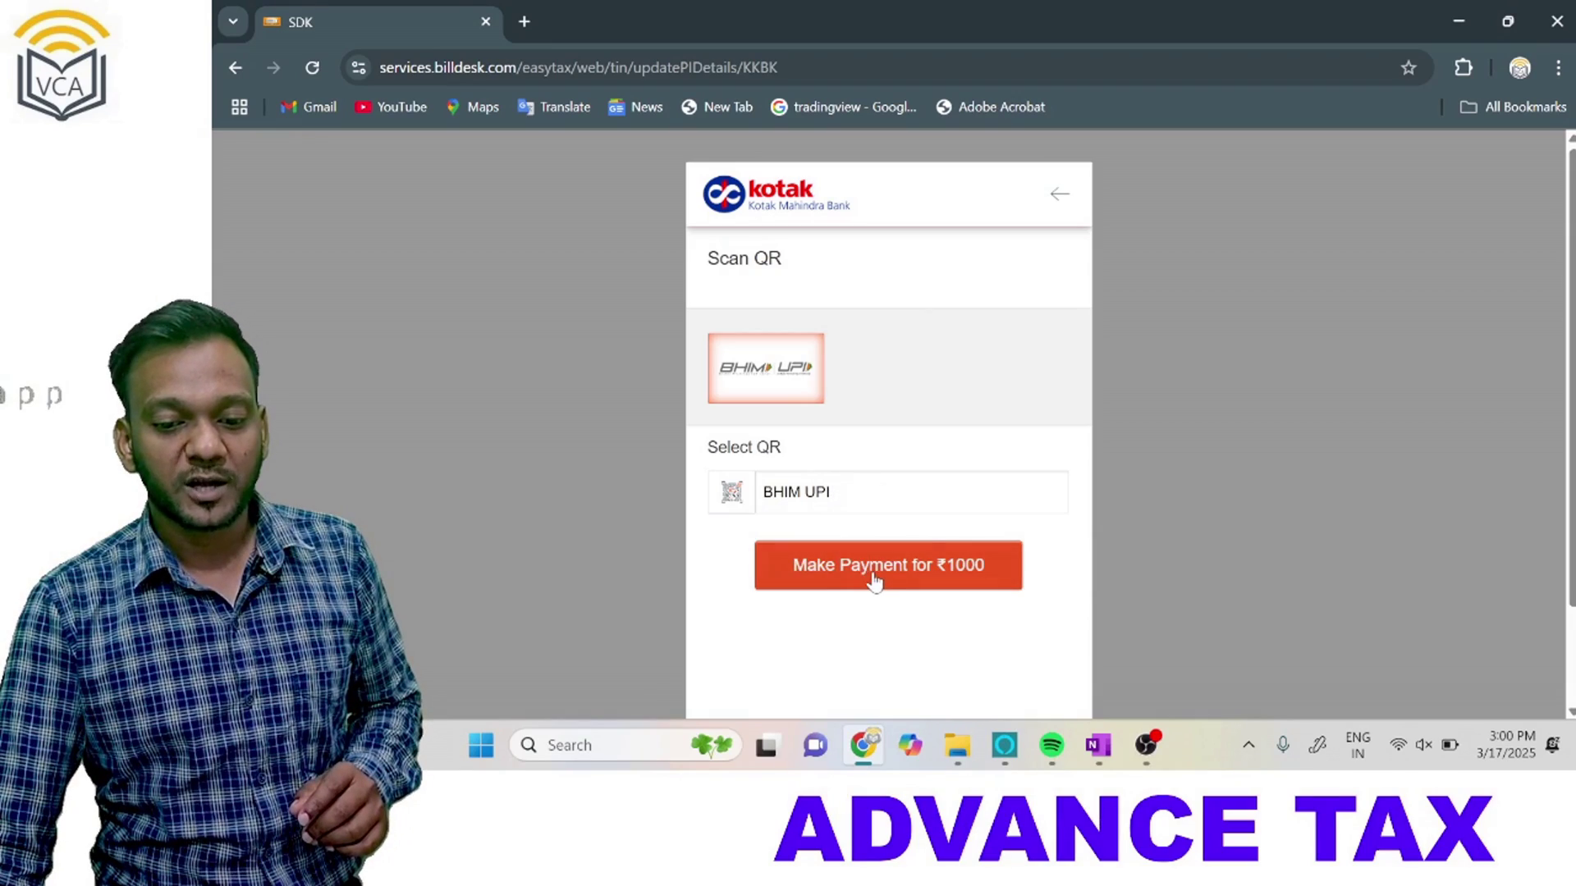